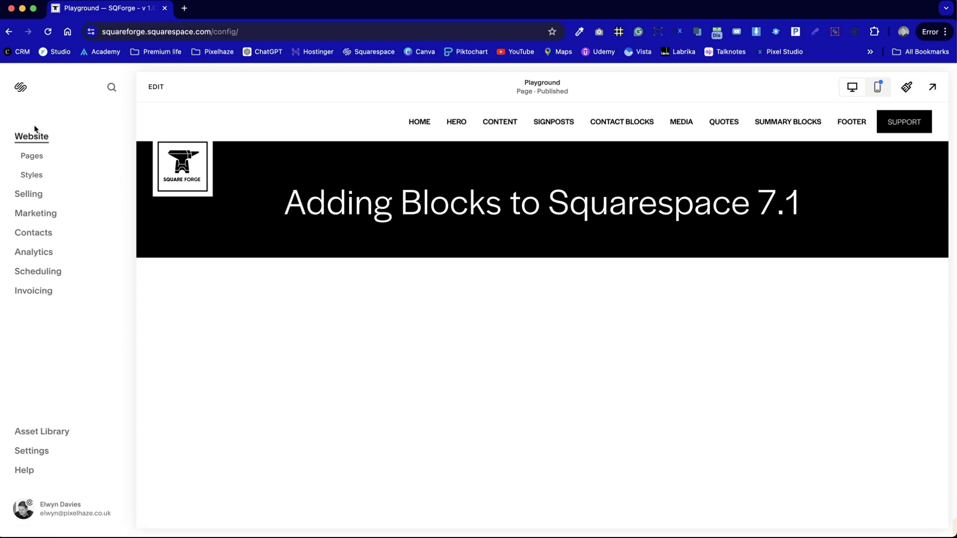
Open the Playground page from the Not Linked pages and enter its edit mode.
left_click(30, 156)
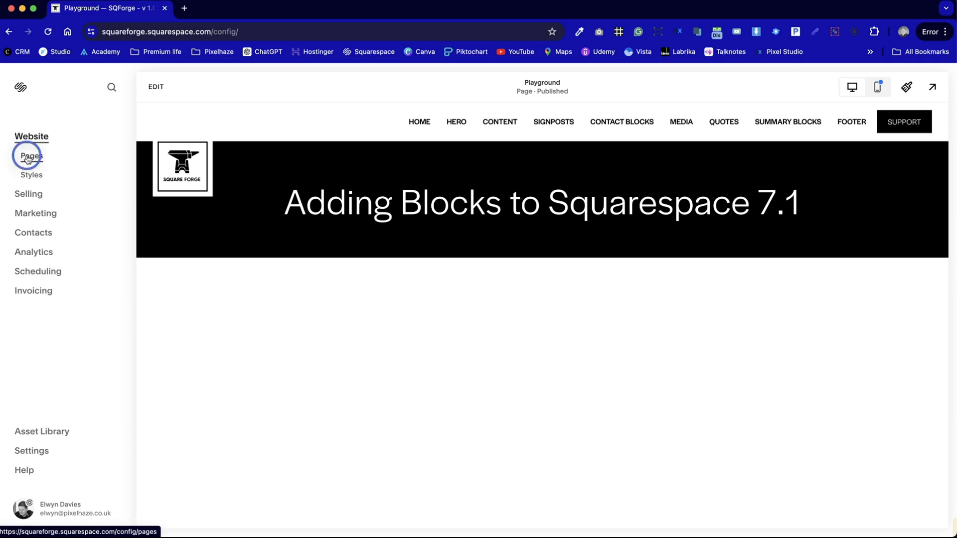
scroll(68, 407, "down", 10)
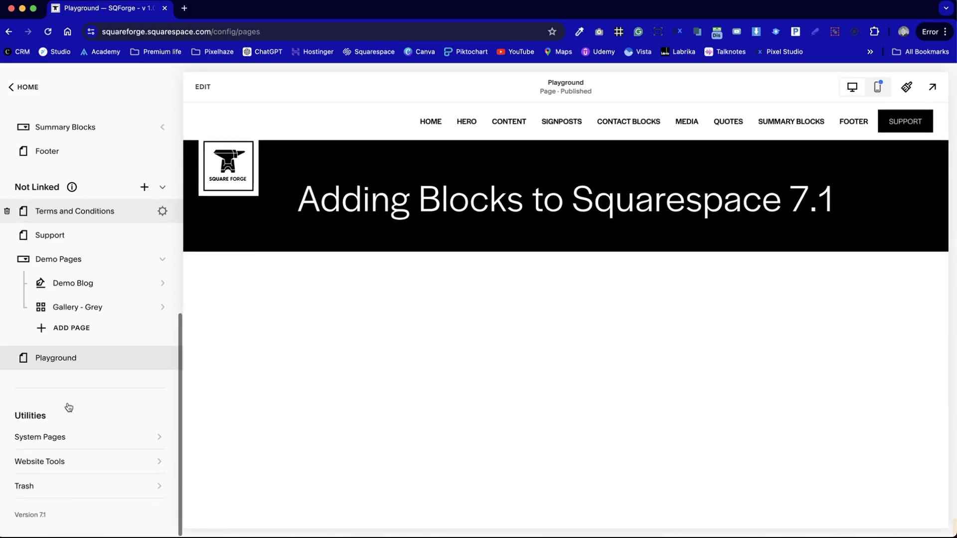
left_click(90, 360)
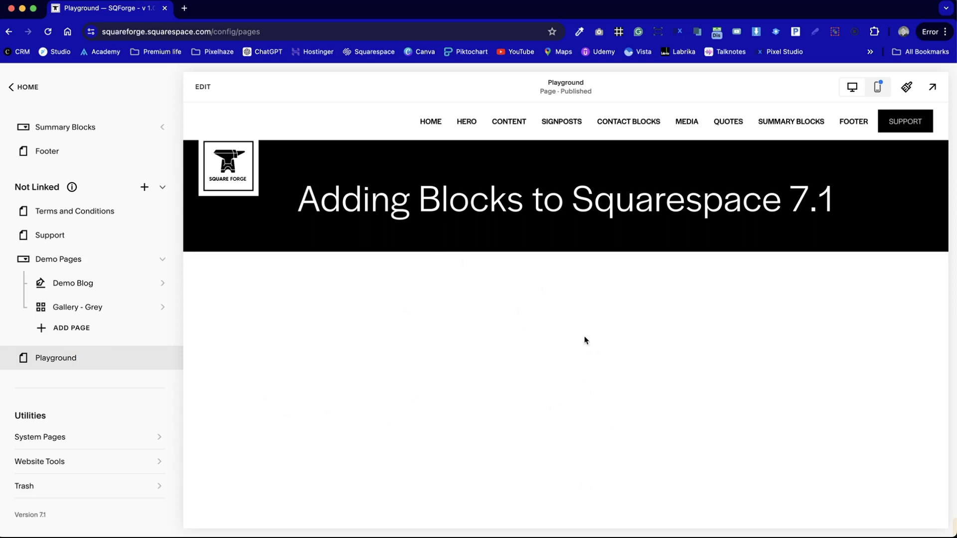
left_click(203, 90)
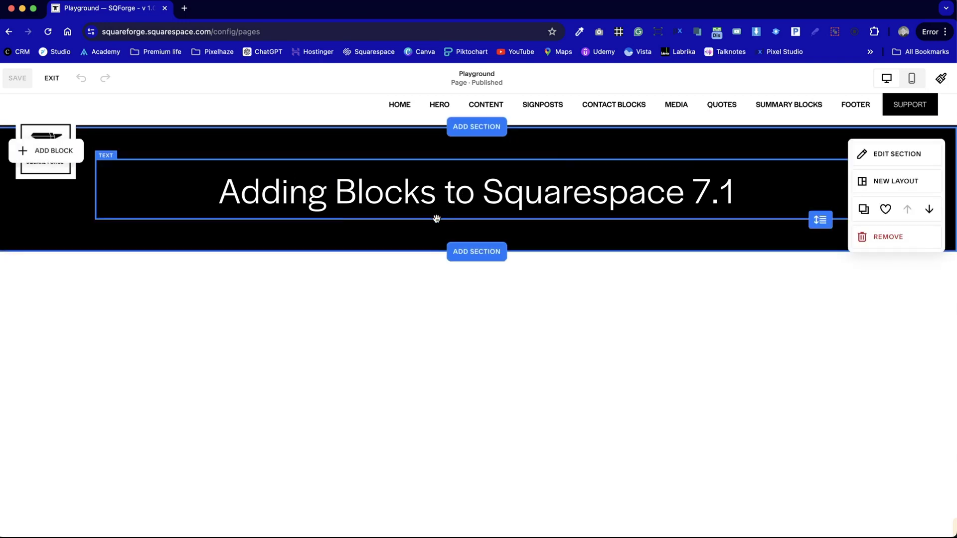
Insert a blank section below the 'Adding Blocks to Squarespace 7.1' header banner.
left_click(487, 253)
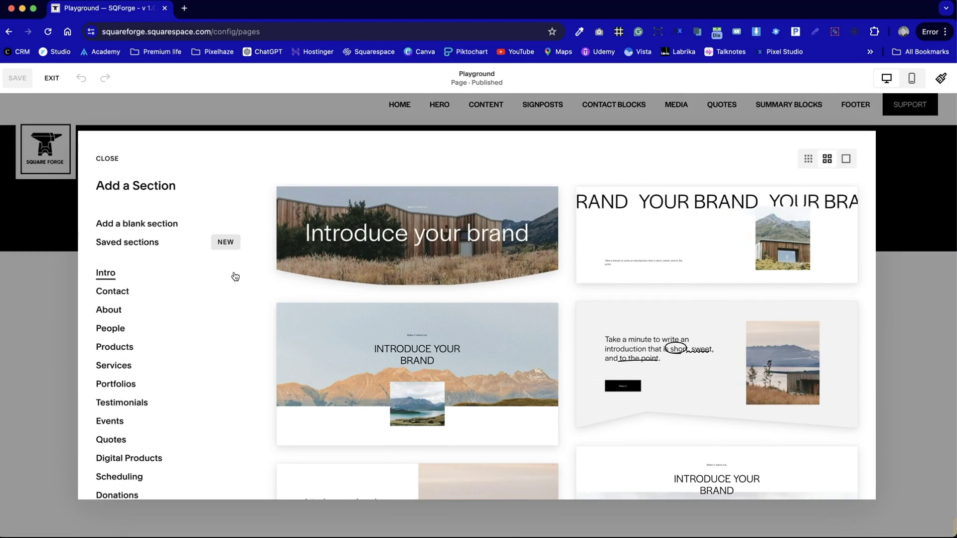
scroll(124, 314, "down", 5)
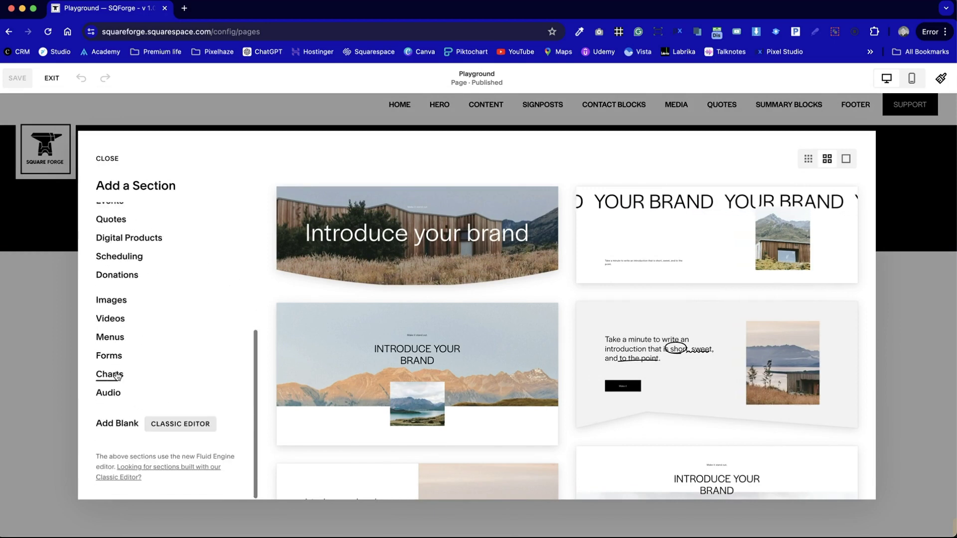
left_click(125, 319)
scroll(124, 315, "up", 5)
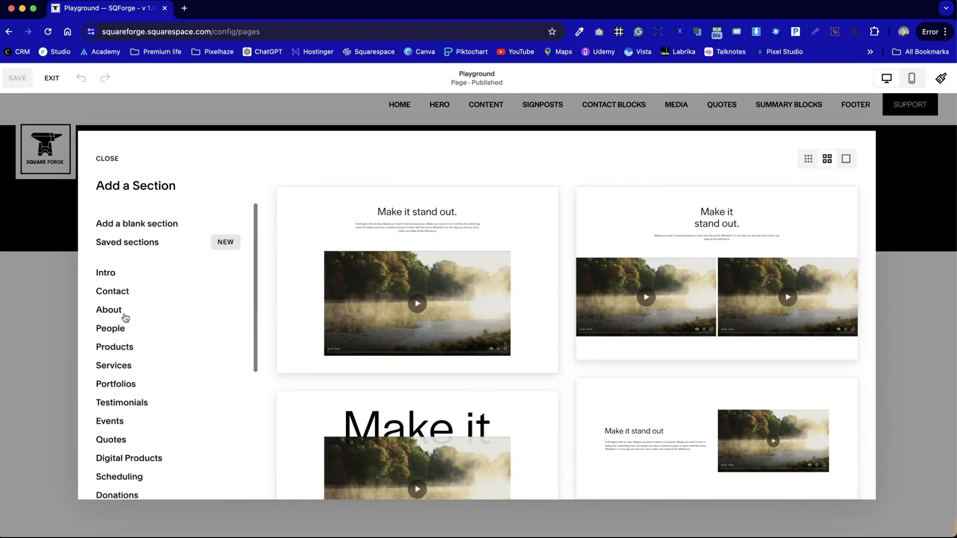
left_click(148, 225)
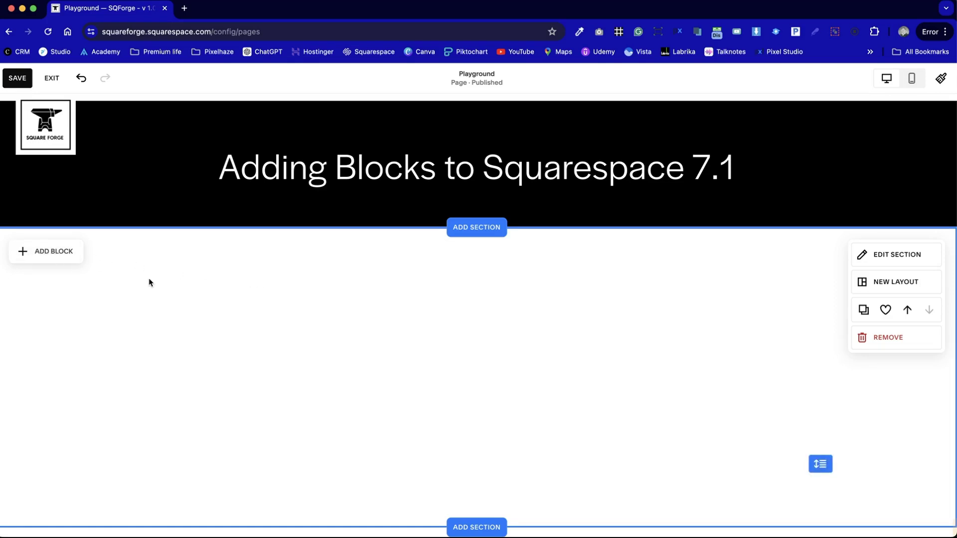
Add a Text block from the Basic blocks into the new blank section.
left_click(54, 252)
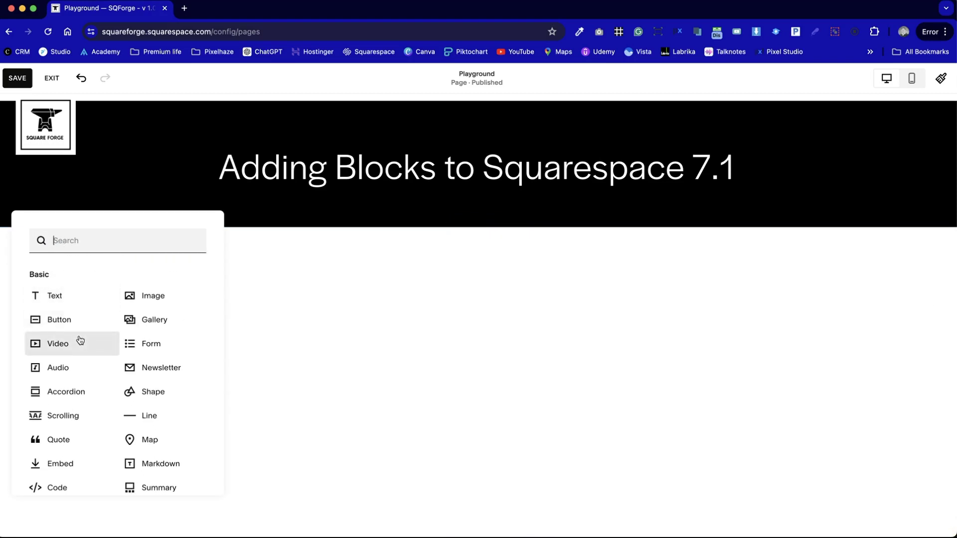
scroll(78, 338, "down", 10)
scroll(81, 338, "up", 10)
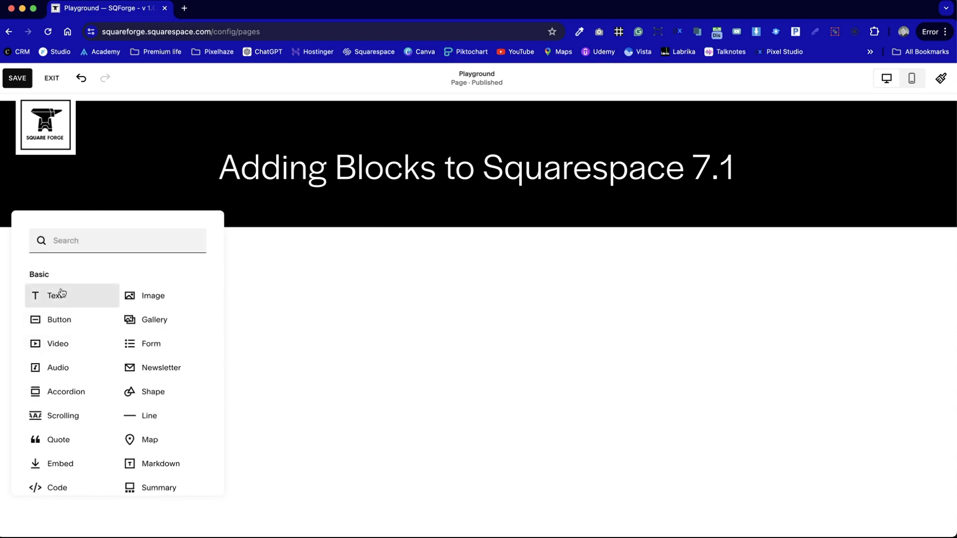
left_click(73, 299)
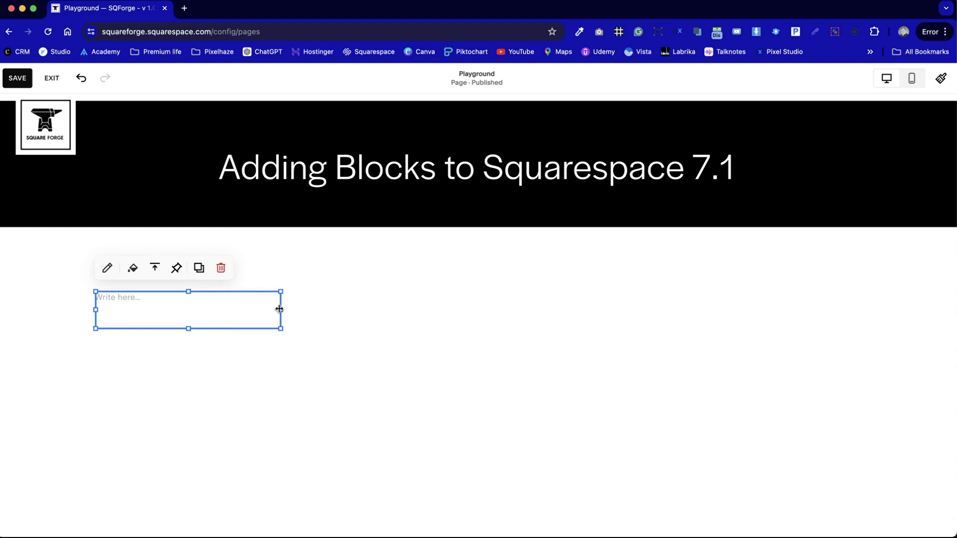
Widen the text block and fill it with two Lorem ipsum paragraphs, no blank line between.
left_click_drag(281, 310, 475, 312)
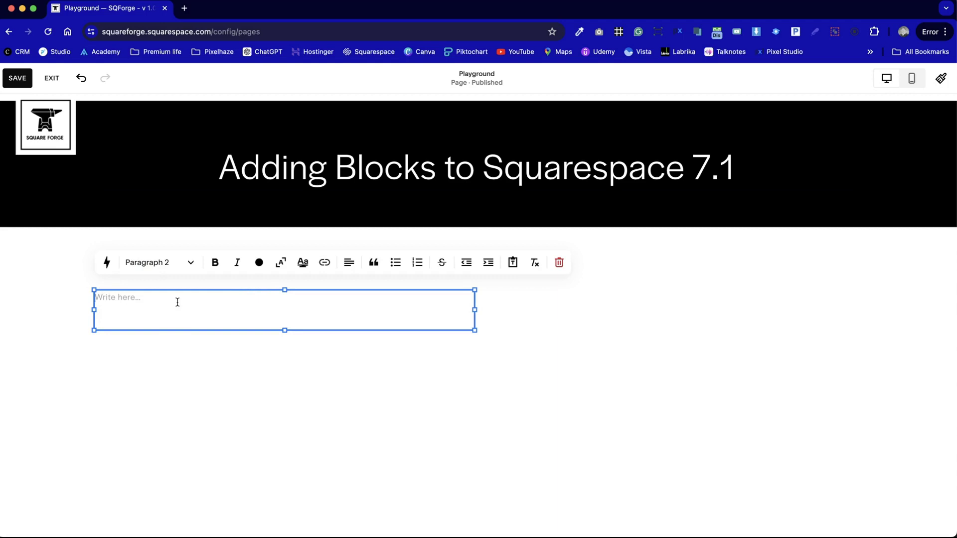
type("Lorem ipsum dolor sit amet, consectetur adipiscing elit, sed do eiusmod tempor incididunt ut labore et dolore magna aliqua. Ut enim ad minim veniam, quis nostrud exercitation ullamco laboris nisi ut aliquip ex ea commodo consequat. Duis aute irure dolor in reprehenderit in voluptate velit esse cillum dolore eu fugiat nulla pariatur. Excepteur sint occaecat cupidatat non proident, sunt in culpa qui officia deserunt mollit anim id est laborum.")
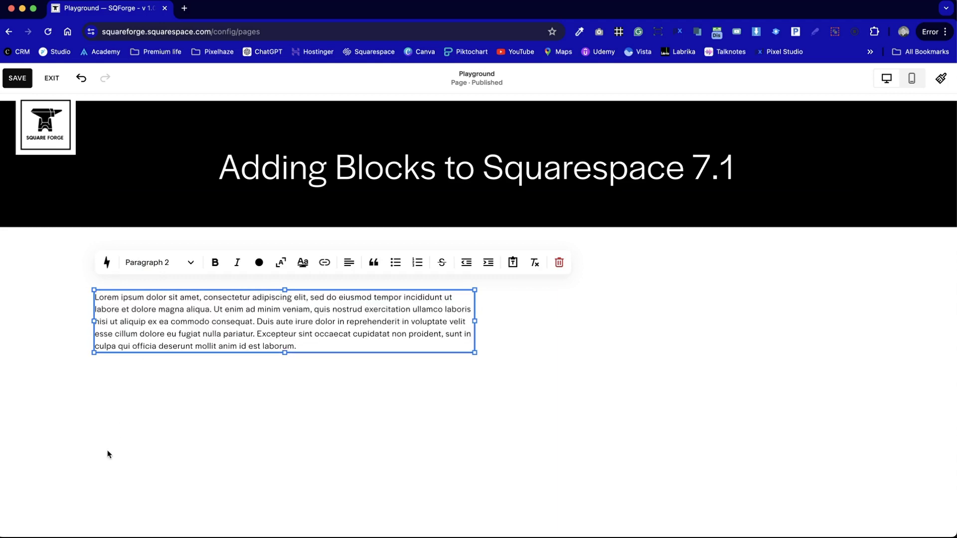
key("Return")
key("Return")
type("Lorem ipsum dolor sit amet, consectetur adipiscing elit, sed do eiusmod tempor incididunt ut labore et dolore magna aliqua. Ut enim ad minim veniam, quis nostrud exercitation ullamco laboris nisi ut aliquip ex ea commodo consequat. Duis aute irure dolor in reprehenderit in voluptate velit esse cillum dolore eu fugiat nulla pariatur. Excepteur sint occaecat cupidatat non proident, sunt in culpa qui officia deserunt mollit anim id est laborum.")
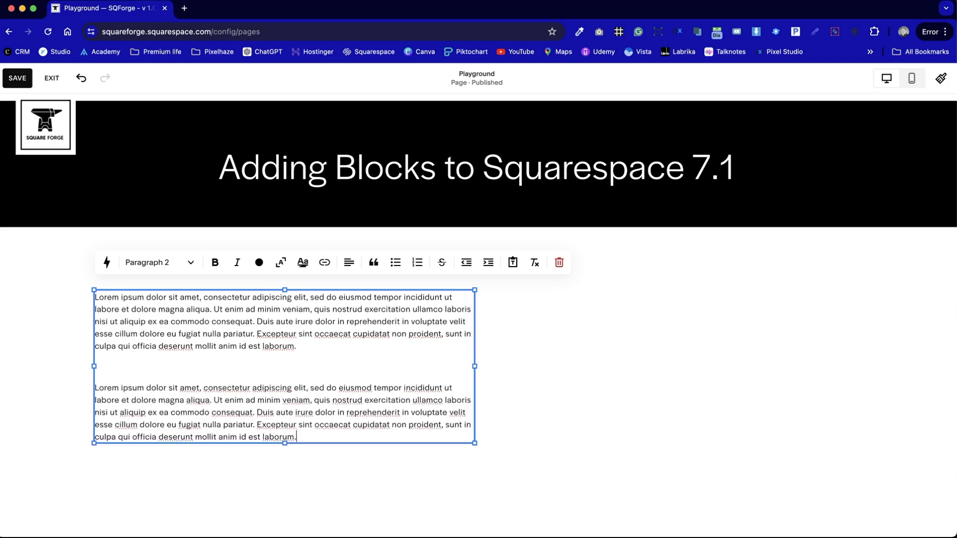
left_click(121, 371)
key("BackSpace")
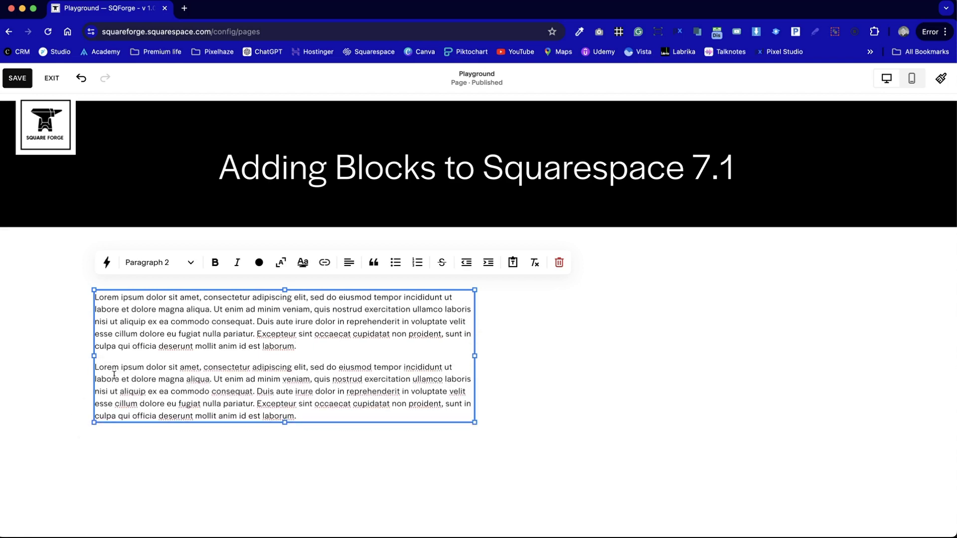
left_click(64, 370)
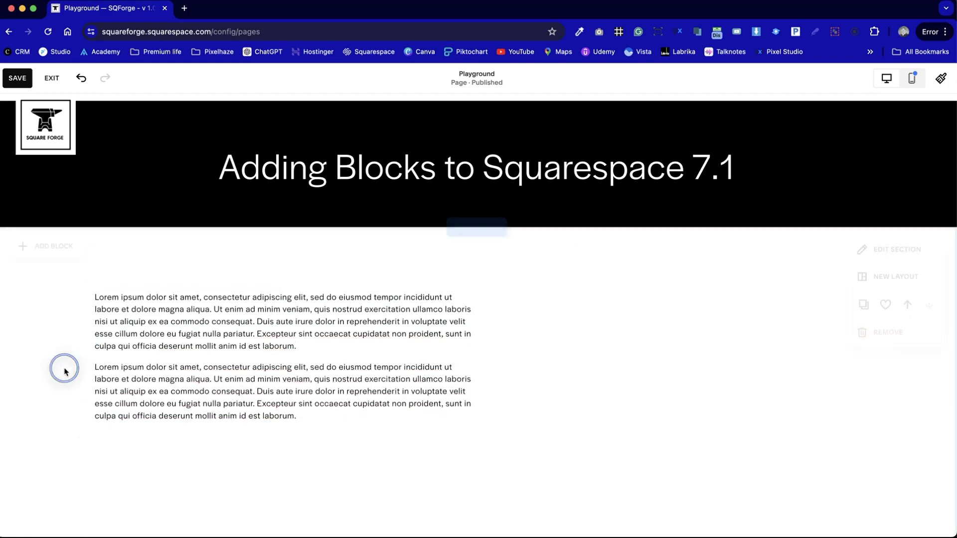
left_click(443, 389)
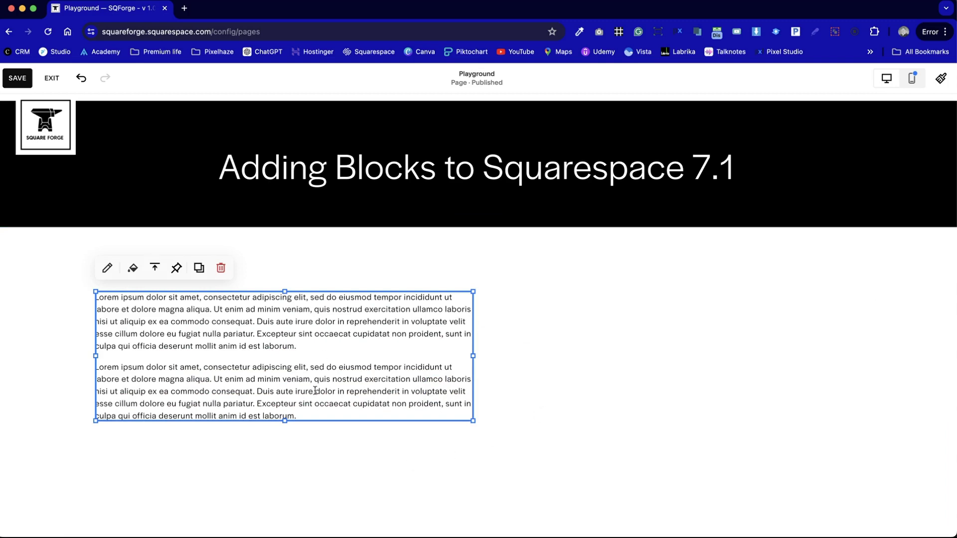
left_click(481, 412)
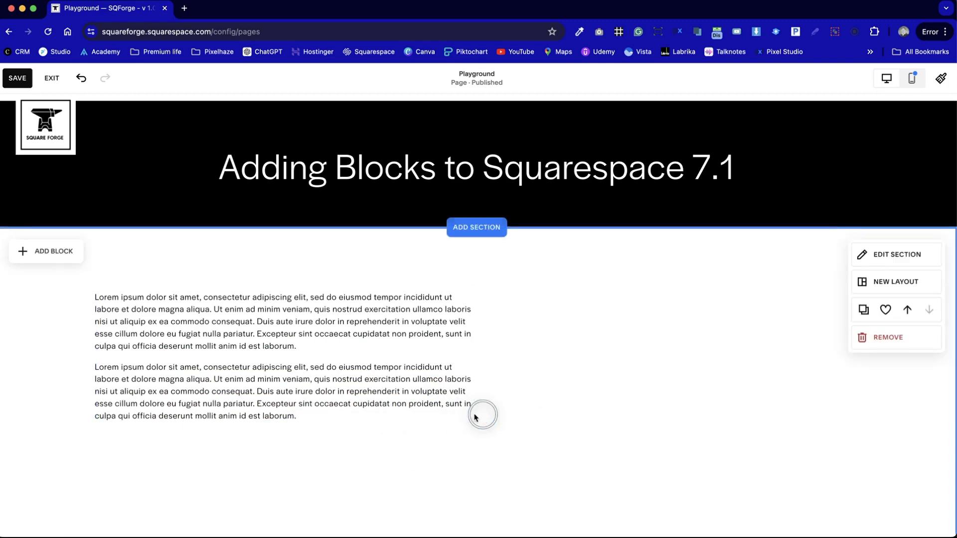
Reposition the Lorem ipsum text block at the grid's left edge.
left_click_drag(361, 416, 538, 425)
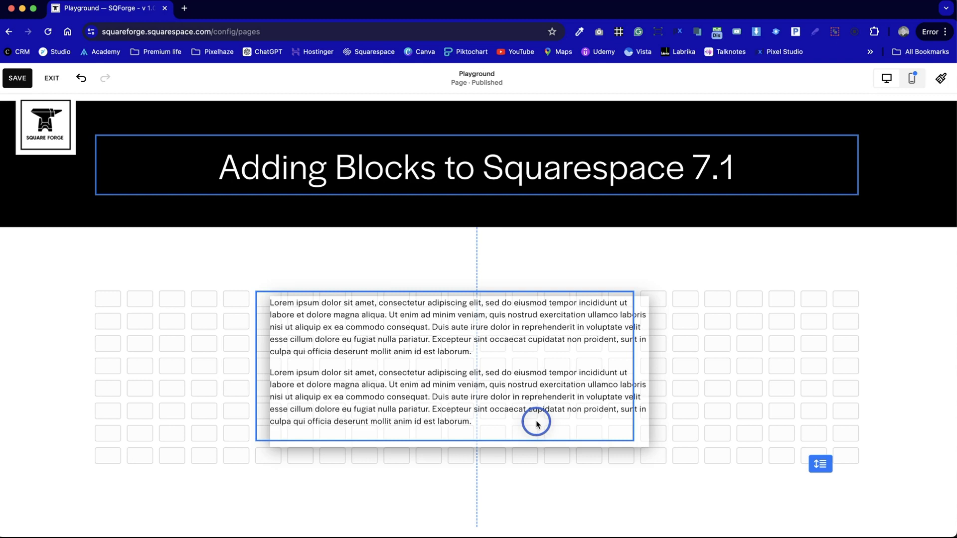
left_click_drag(538, 425, 538, 440)
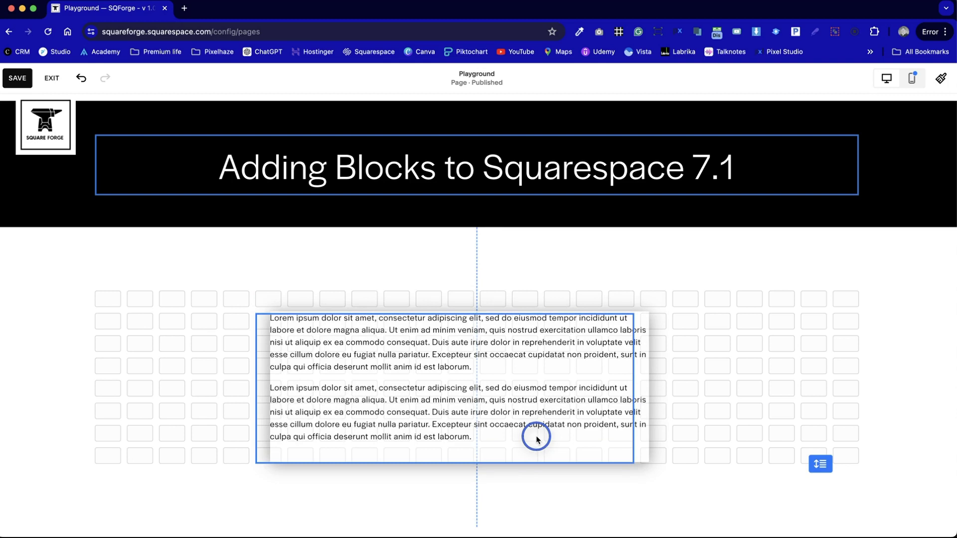
left_click_drag(538, 439, 359, 440)
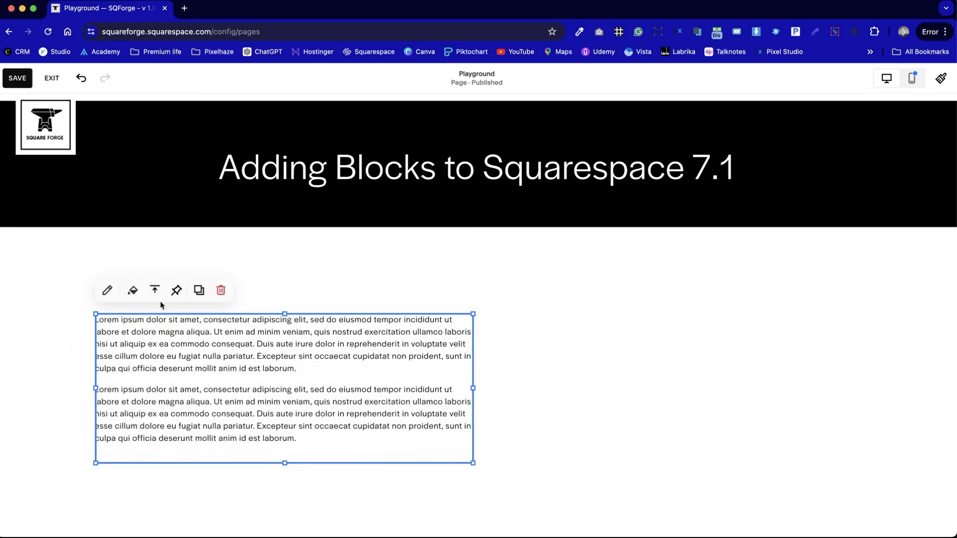
Duplicate the text block and place the copy in the right column.
left_click(199, 290)
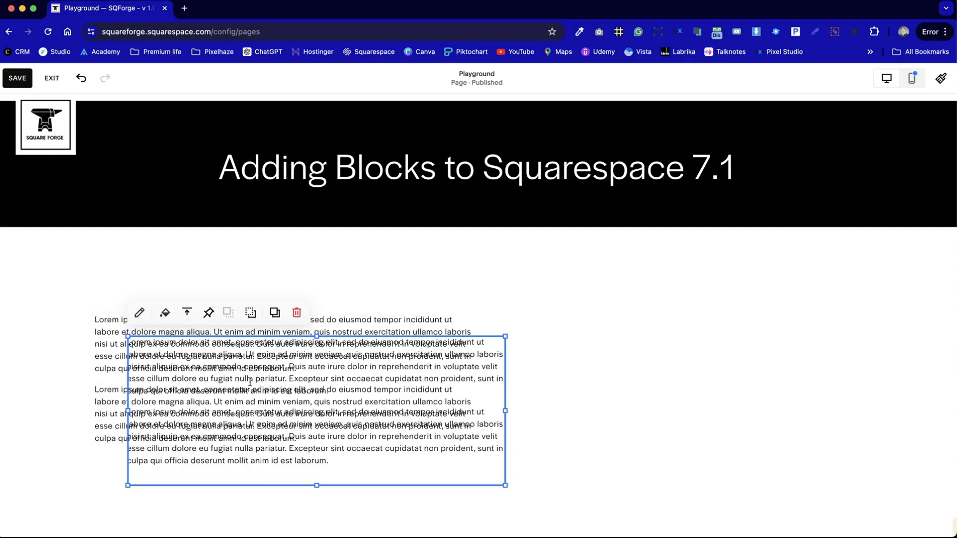
left_click_drag(261, 479, 648, 449)
left_click(415, 284)
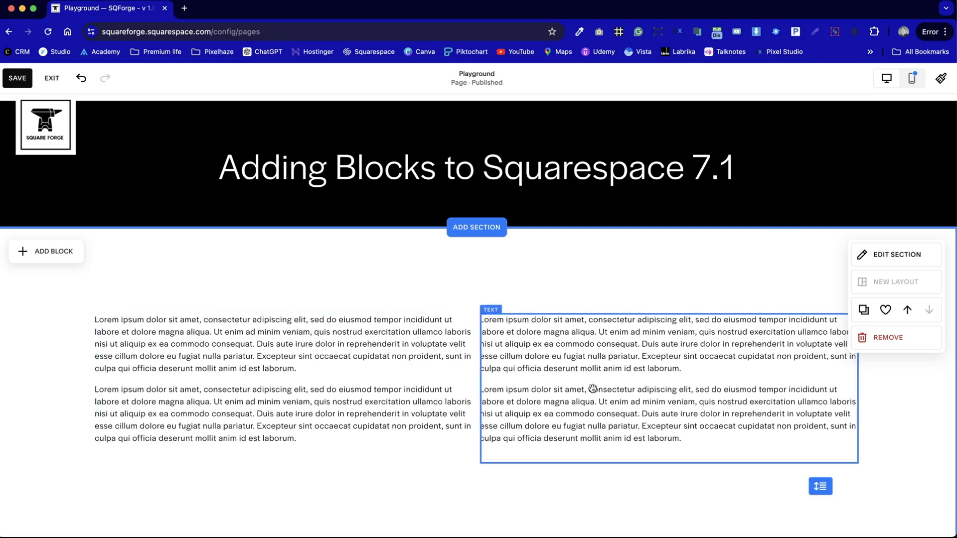
Increase the section's horizontal grid gap from 11 to 38.
left_click(613, 363)
left_click(681, 272)
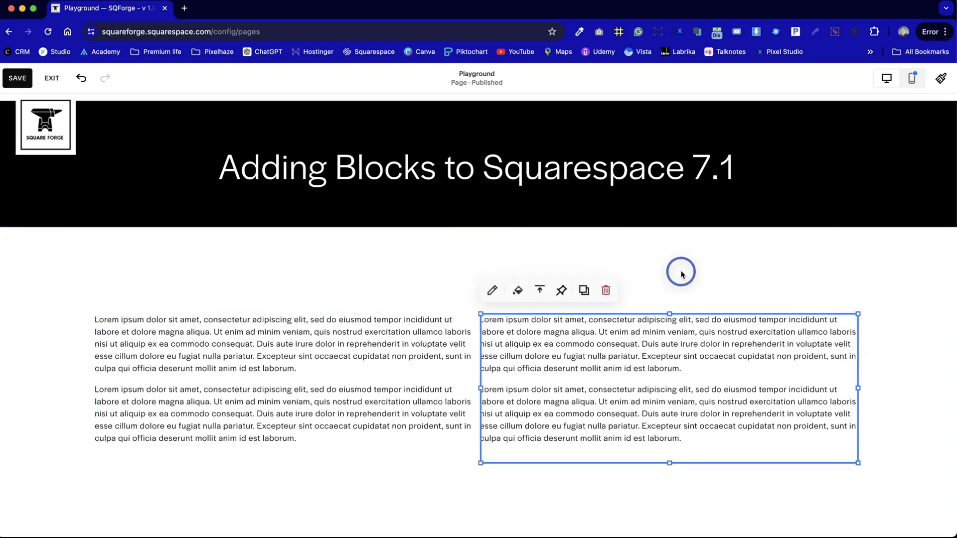
left_click(905, 257)
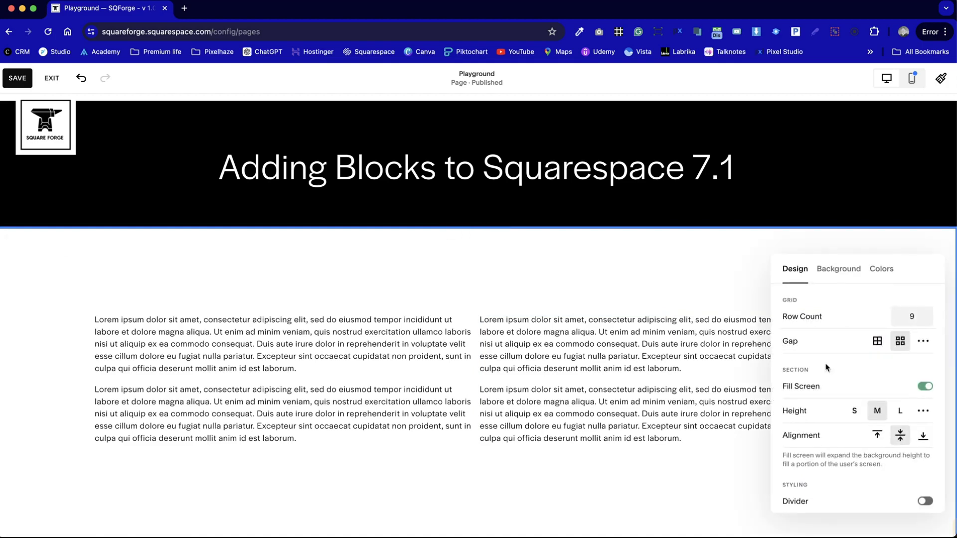
left_click(923, 341)
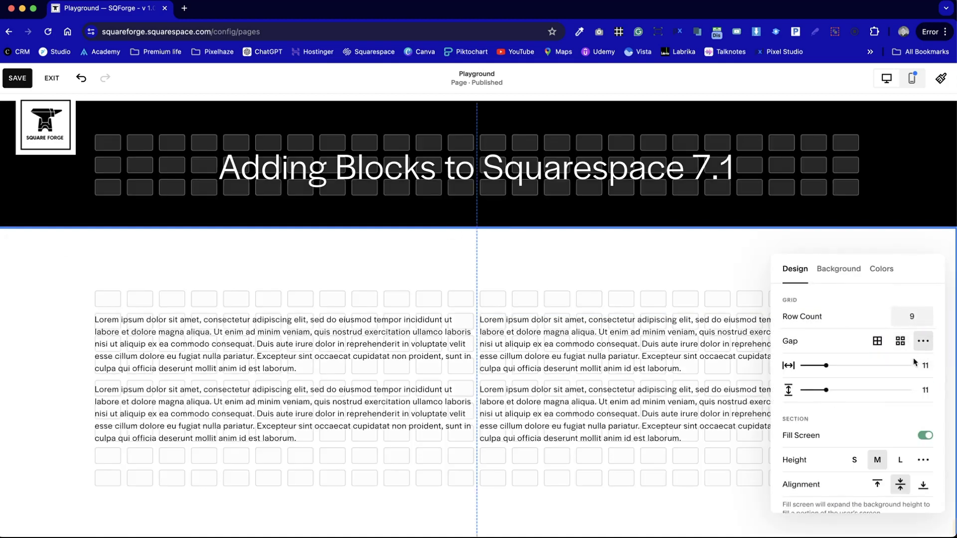
left_click_drag(826, 366, 884, 366)
left_click(573, 287)
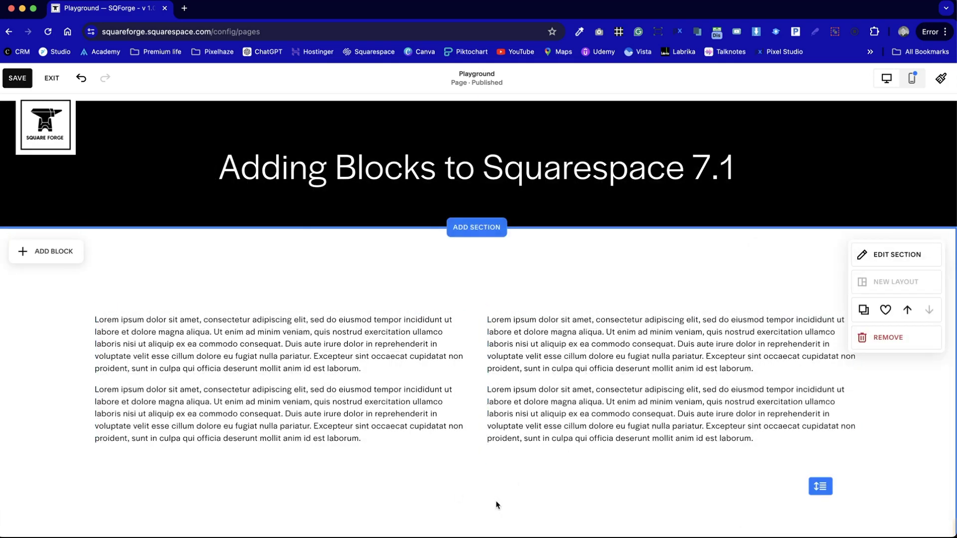
left_click(404, 418)
Split the left text's first paragraph before 'Duis aute irure' and move the block down.
double_click(404, 416)
left_click(284, 344)
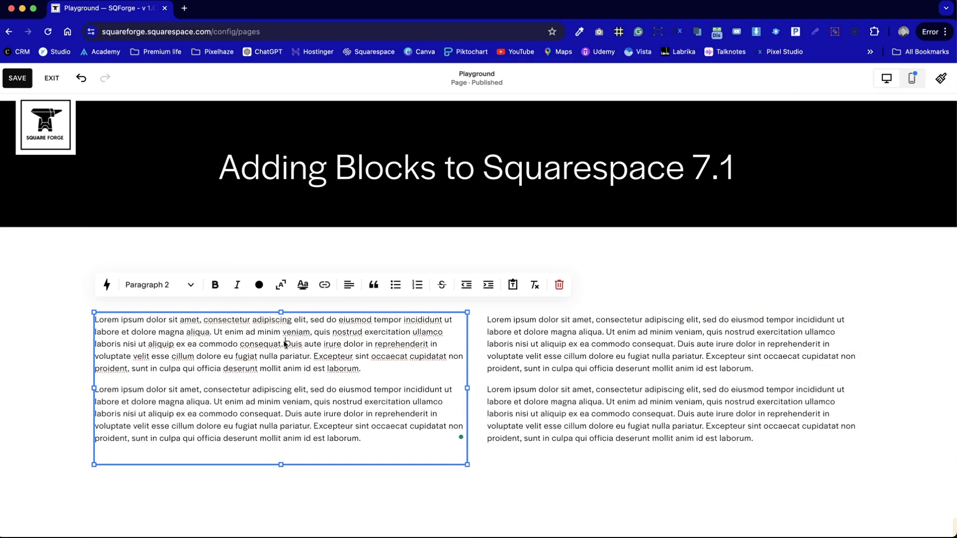
key("Return")
left_click(51, 421)
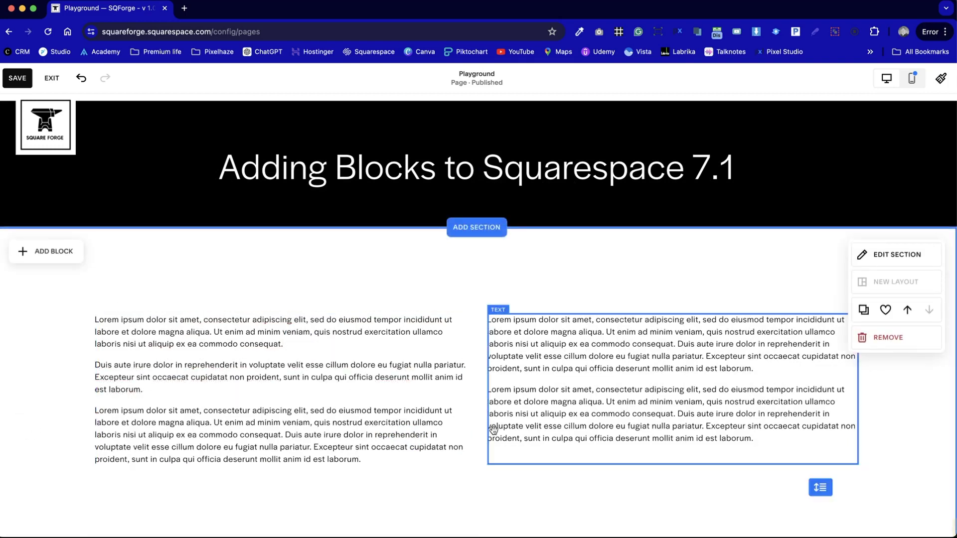
left_click(314, 381)
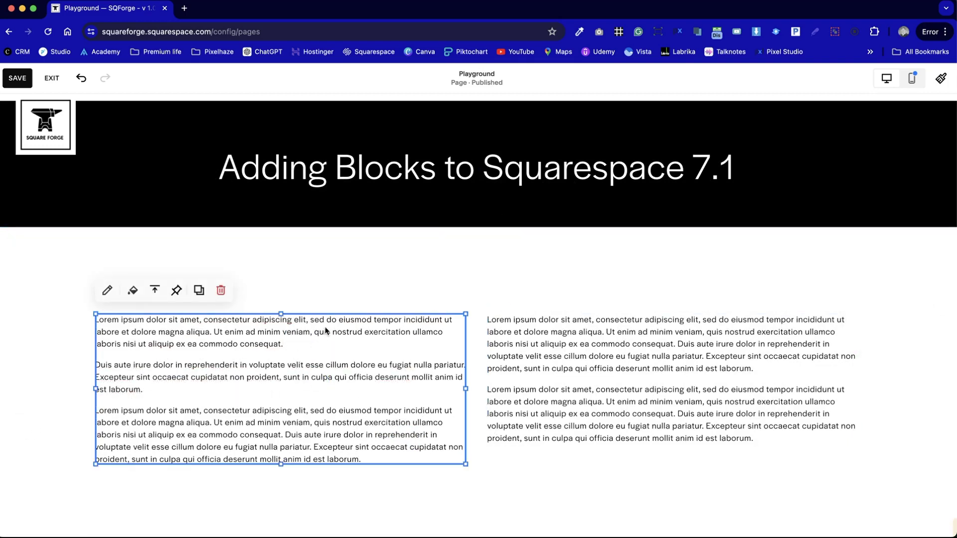
left_click_drag(309, 331, 309, 364)
left_click(409, 492)
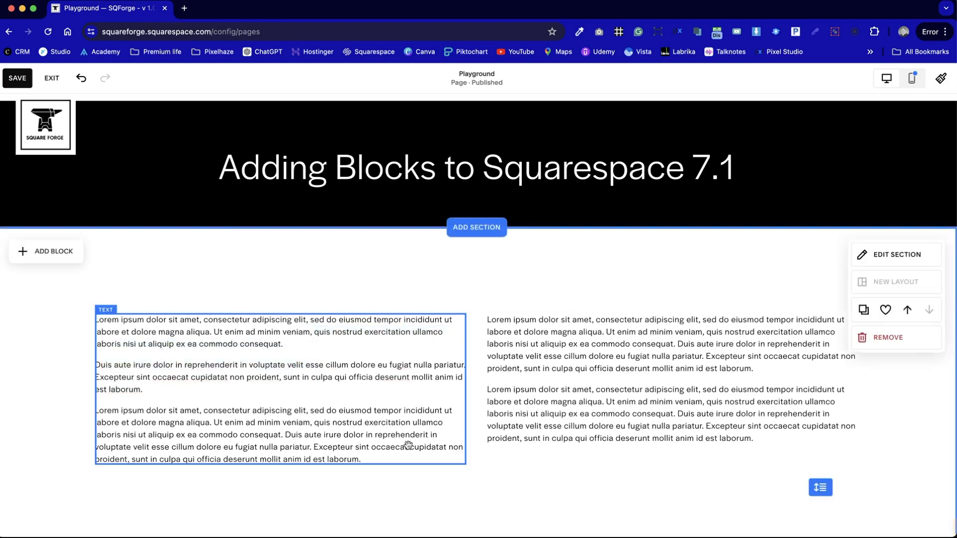
left_click_drag(408, 446, 407, 474)
left_click(309, 320)
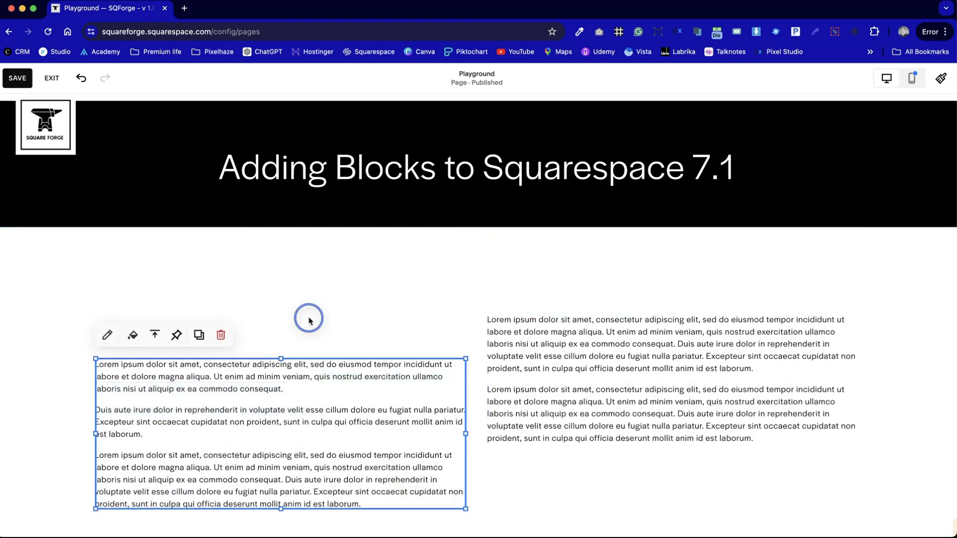
Add a new text block reading 'Sub Heading' styled as Heading 2.
left_click(28, 252)
left_click(47, 317)
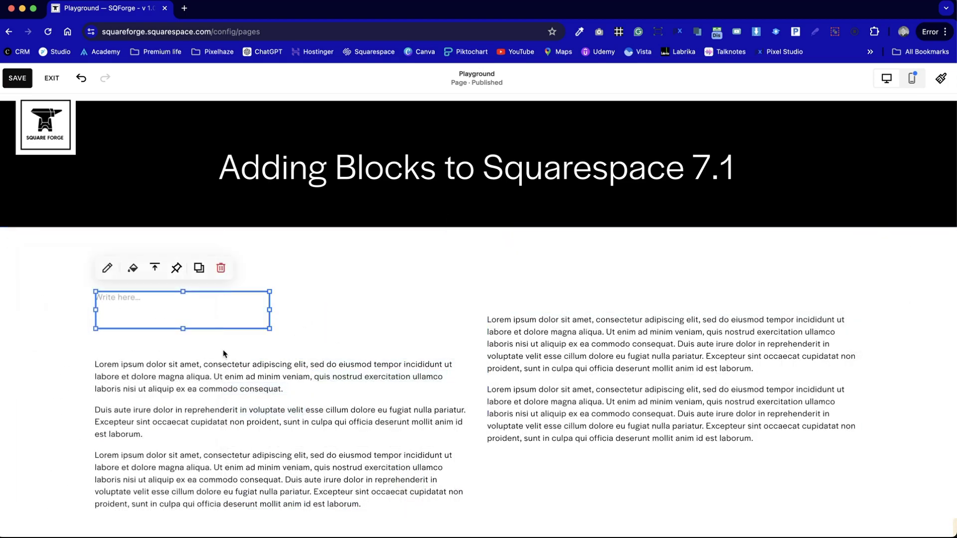
left_click(138, 298)
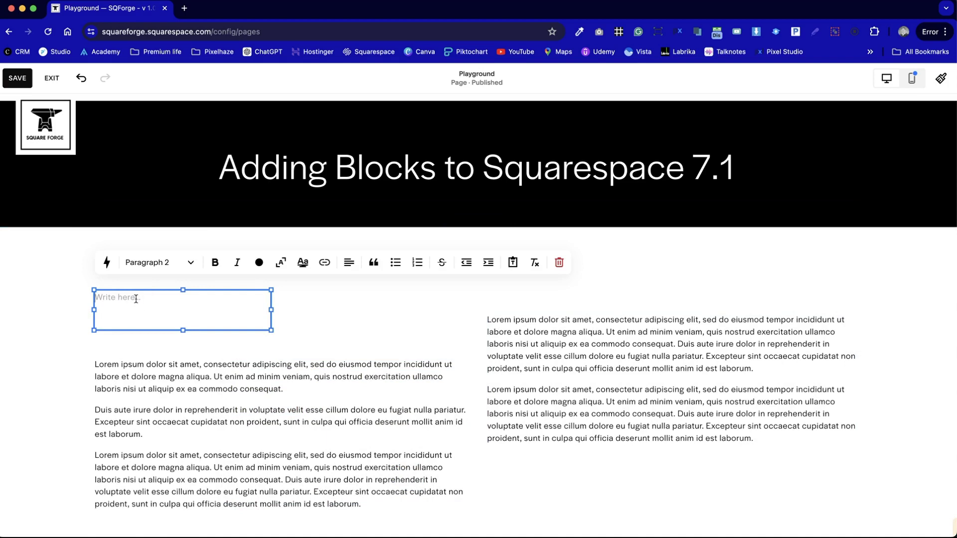
type("Sub Heading")
left_click(159, 263)
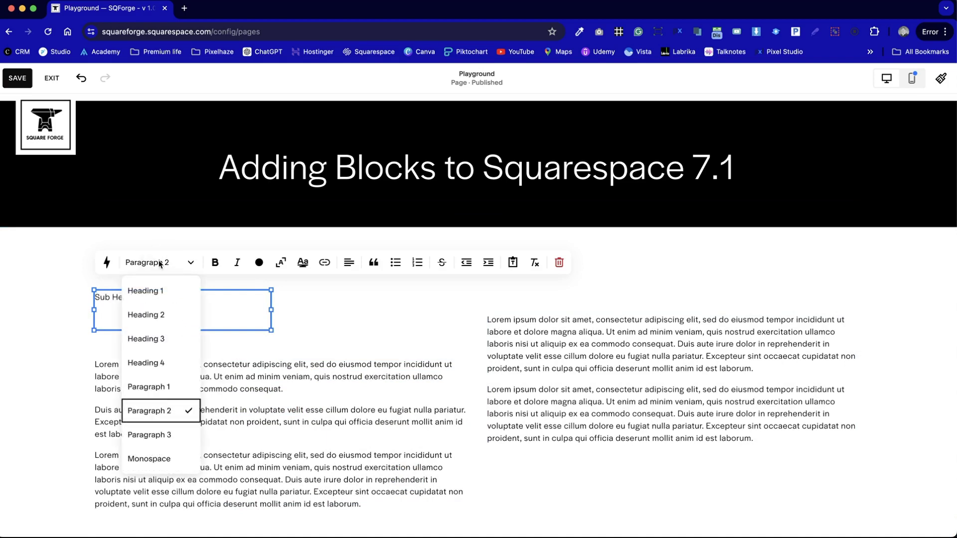
left_click(183, 315)
left_click(336, 327)
Move the left column's text block back up beneath the Sub Heading.
left_click(169, 446)
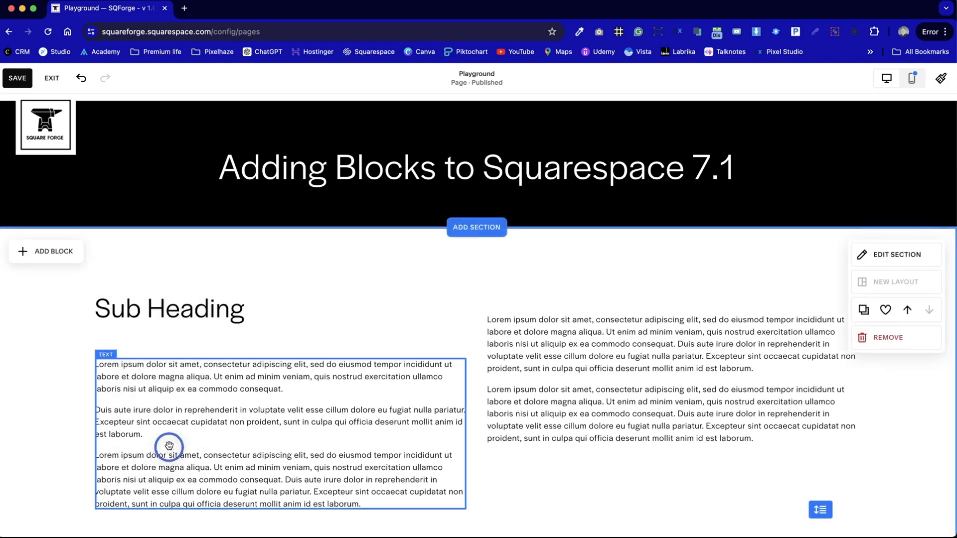
left_click_drag(169, 446, 170, 423)
left_click(227, 402)
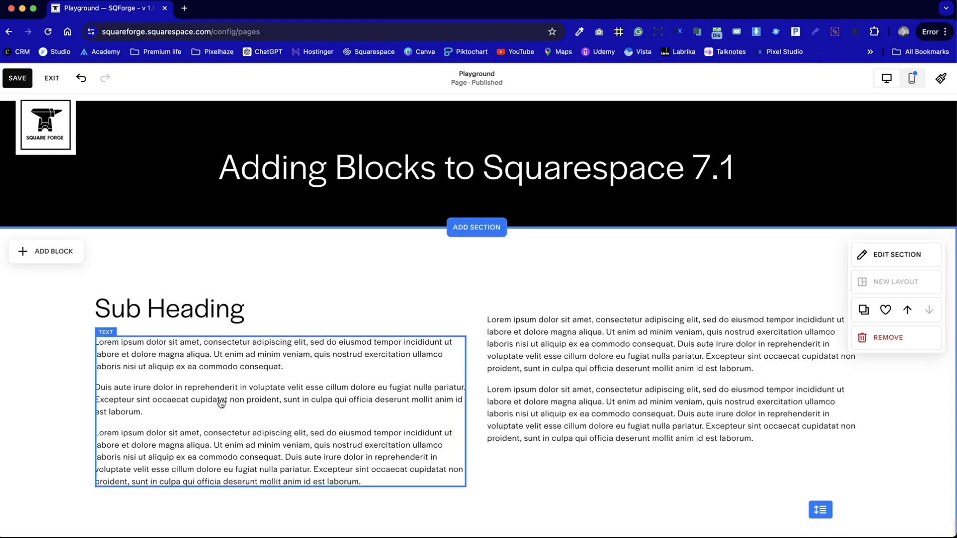
left_click(231, 403)
Insert a Heading 2 'Sub Heading' line at the start of the left text block.
left_click(107, 338)
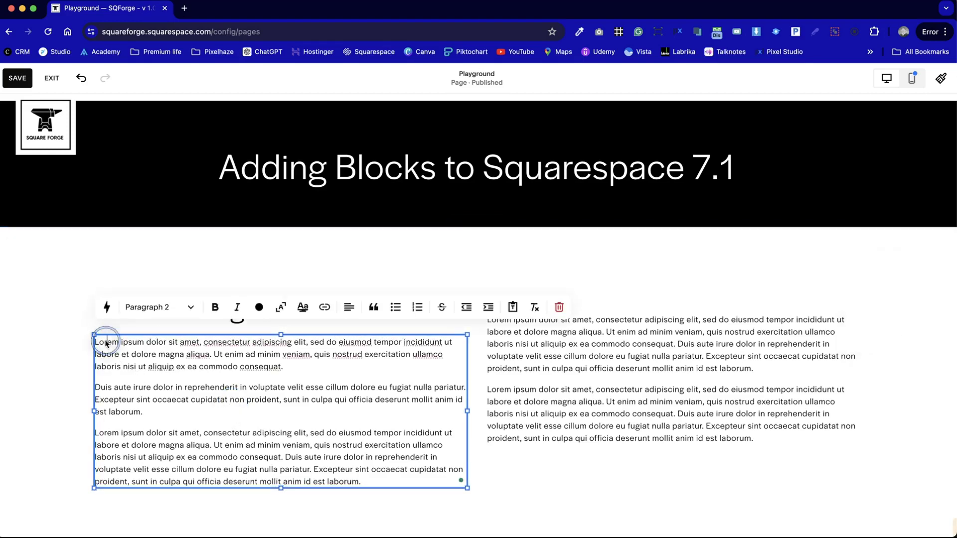
key("Return")
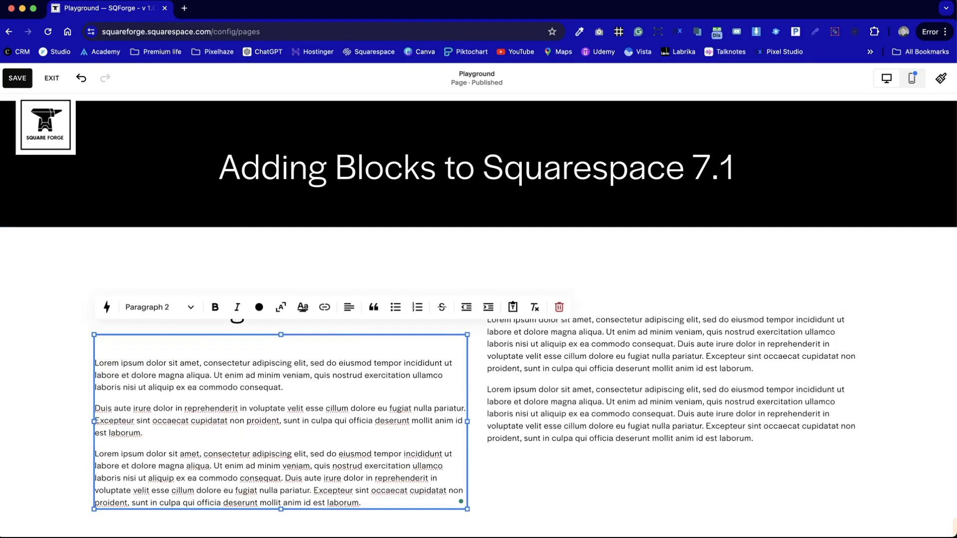
type("Sub Heading")
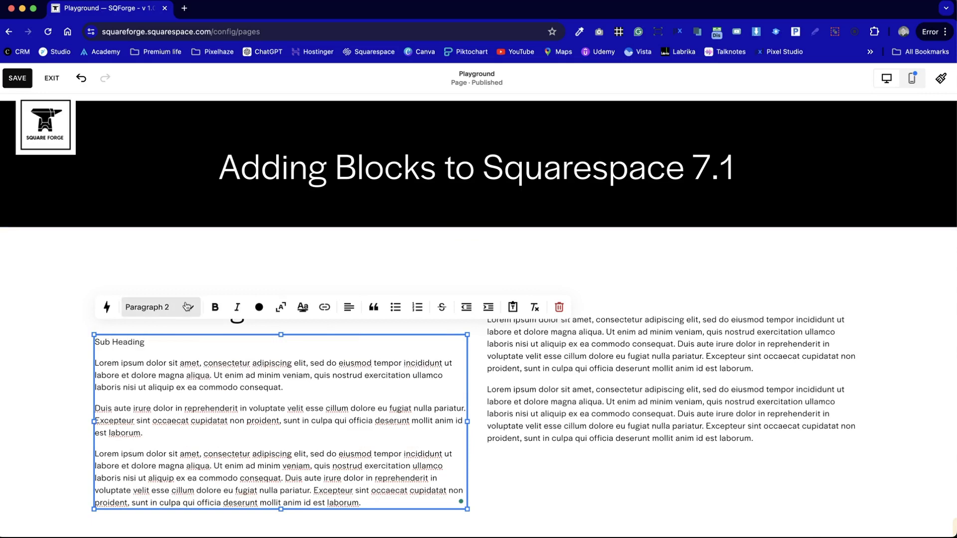
left_click(159, 307)
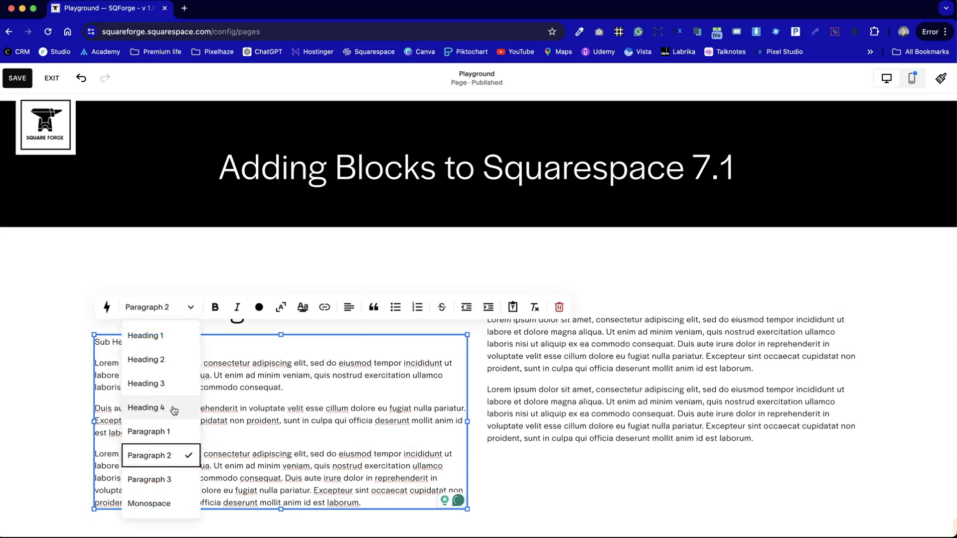
left_click(189, 368)
left_click(50, 378)
Select the separate Sub Heading block, briefly switching to the left text block.
scroll(50, 378, "down", 2)
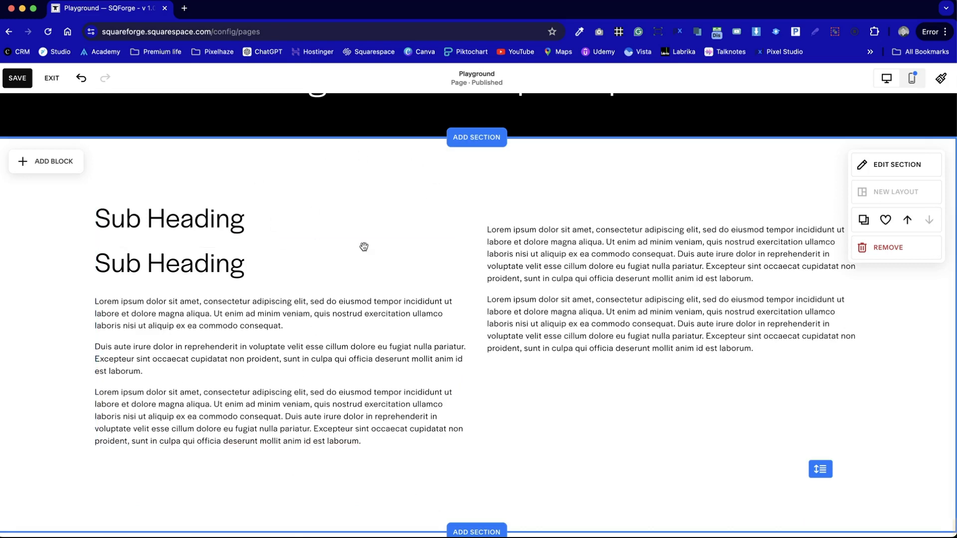
left_click(218, 224)
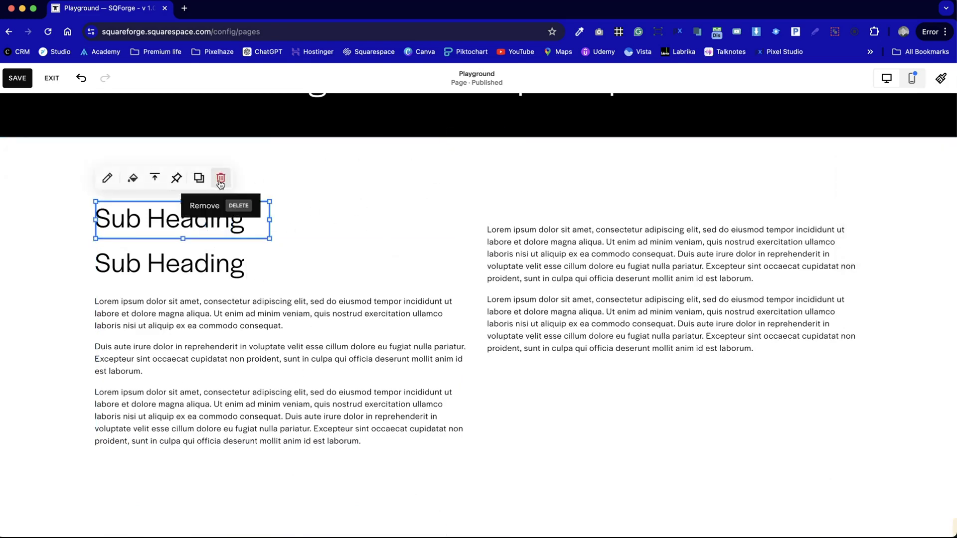
left_click(248, 315)
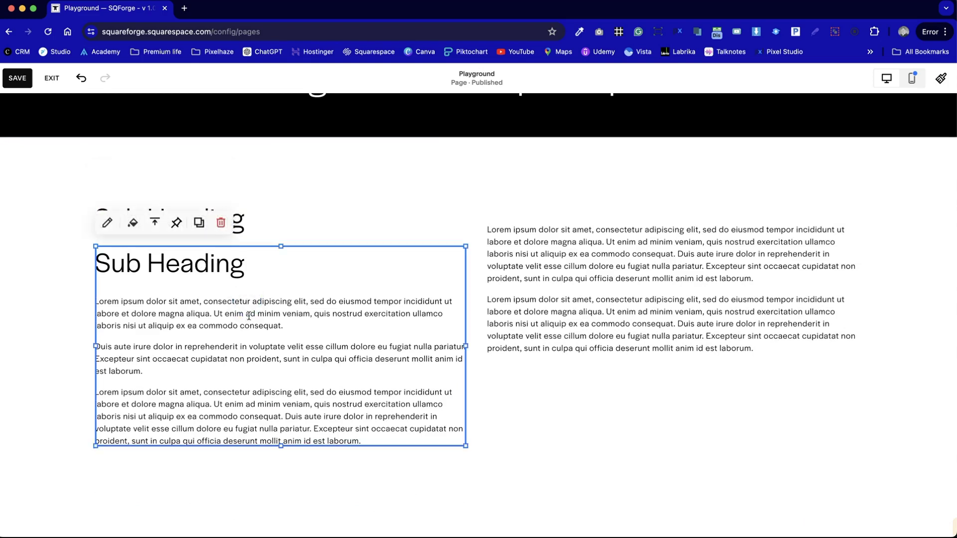
left_click(253, 218)
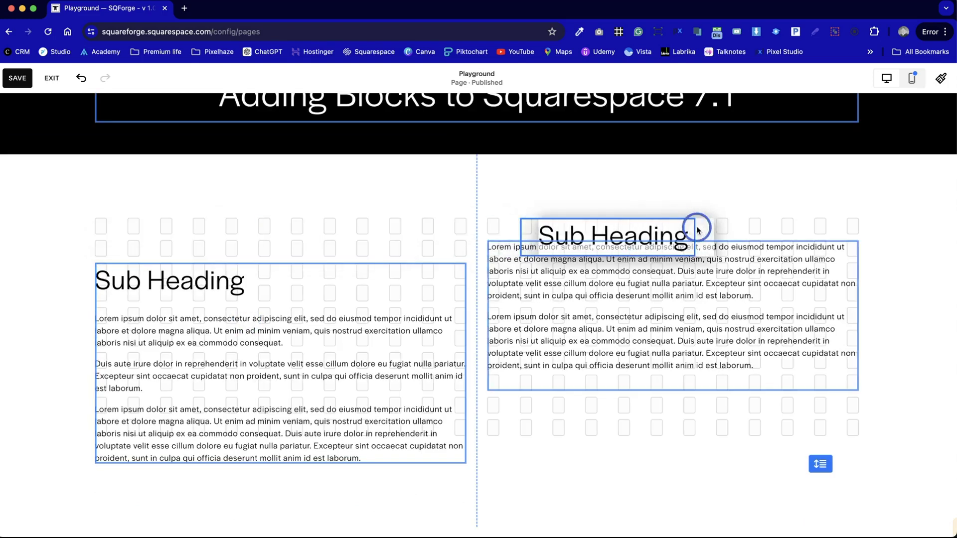
Move the standalone Sub Heading atop the right column and realign both text blocks.
left_click_drag(697, 229, 648, 219)
left_click_drag(394, 323, 394, 249)
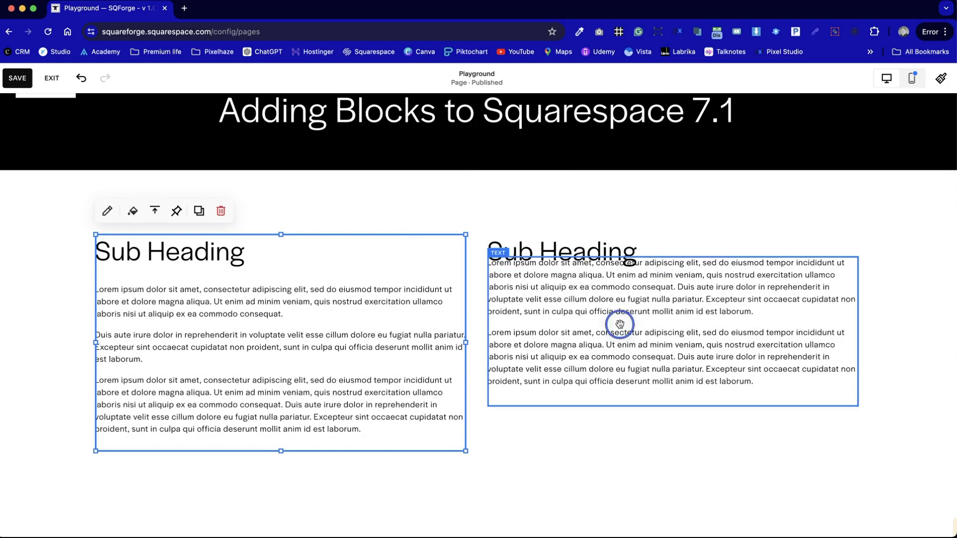
left_click_drag(619, 324, 620, 347)
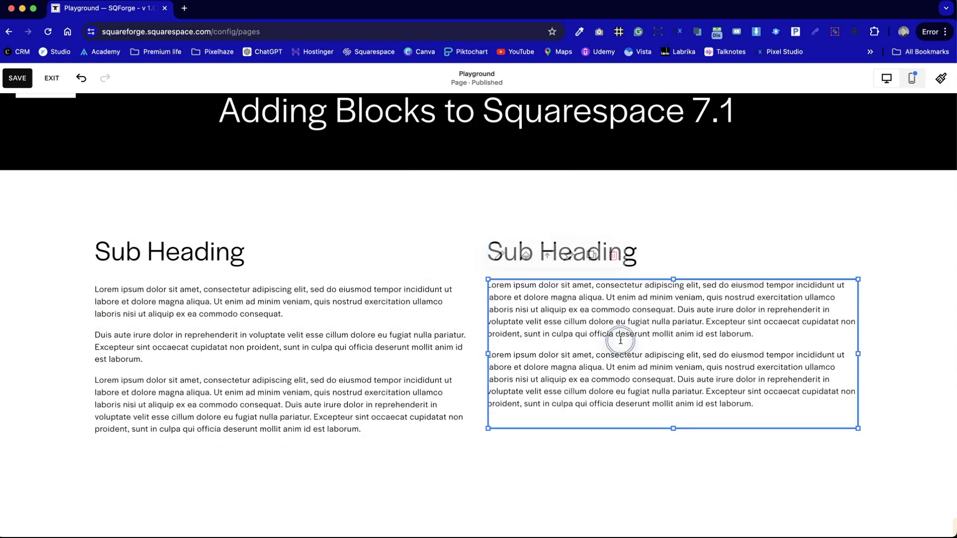
left_click(594, 460)
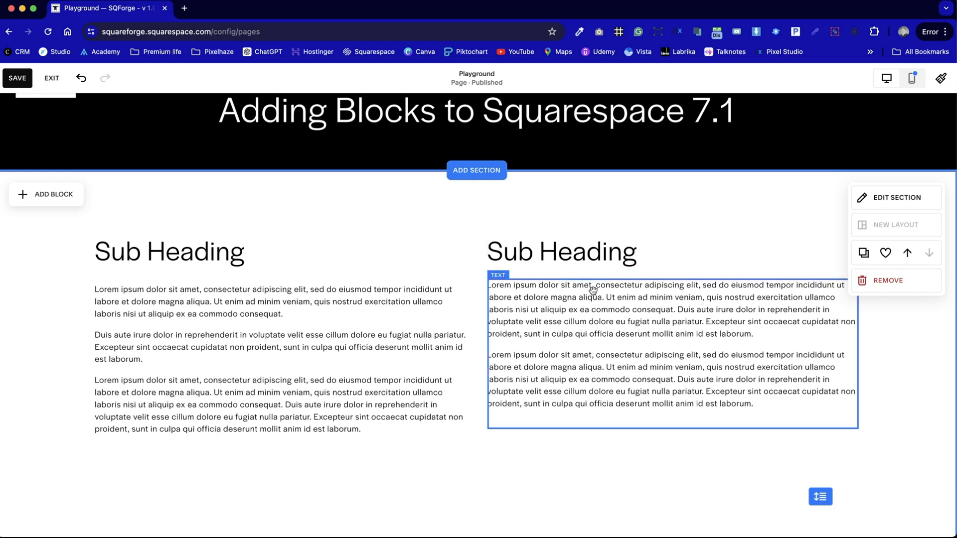
double_click(296, 333)
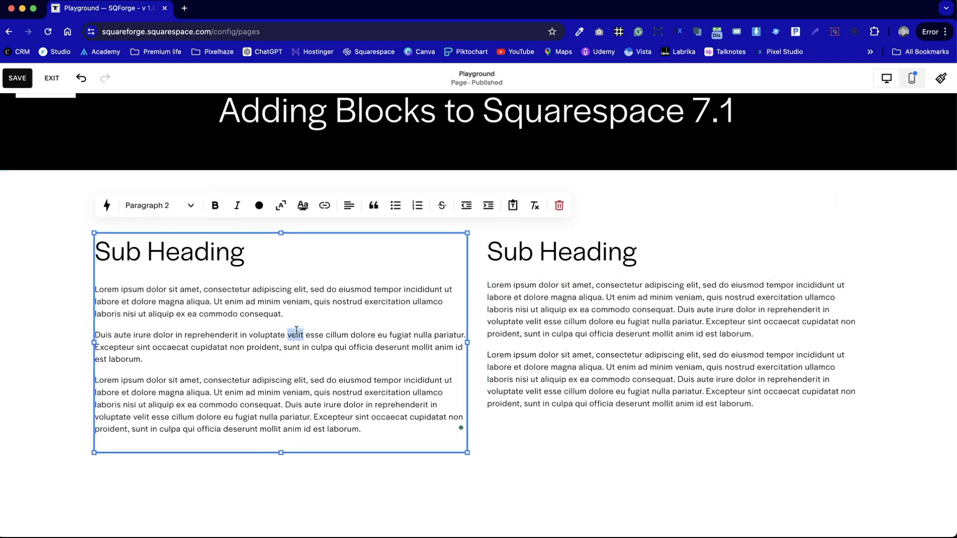
Select the left column's first paragraph, trying bold and italic, then undoing them.
left_click_drag(299, 313, 80, 280)
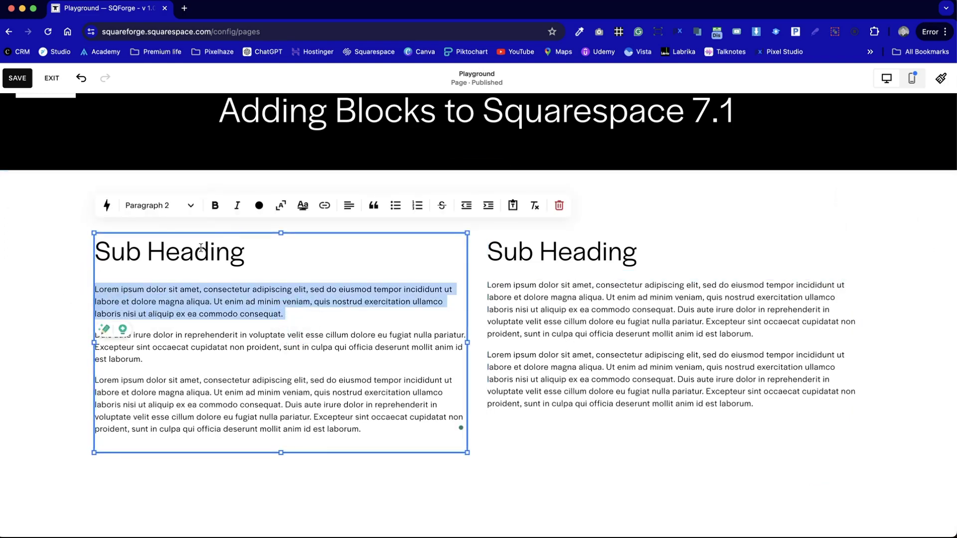
left_click(215, 206)
left_click(234, 210)
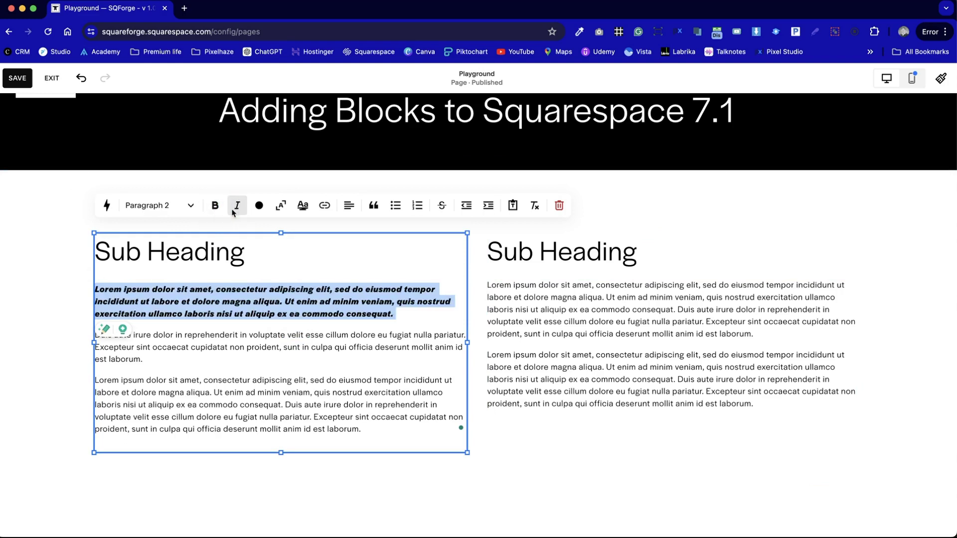
key("ctrl+z")
key("ctrl+z")
key("ctrl+shift+z")
key("ctrl+shift+z")
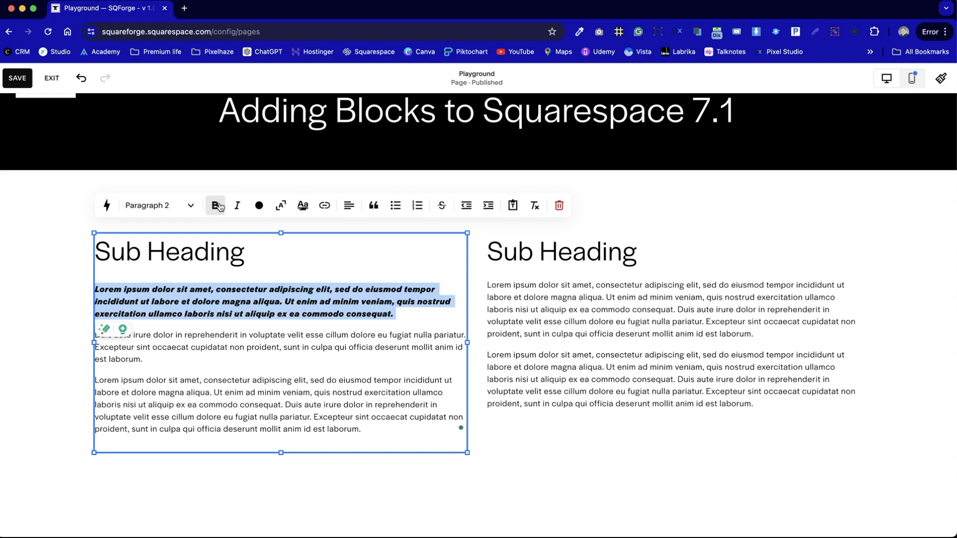
key("ctrl+z")
key("ctrl+z")
Color the left column's first paragraph a custom dark red.
left_click(259, 205)
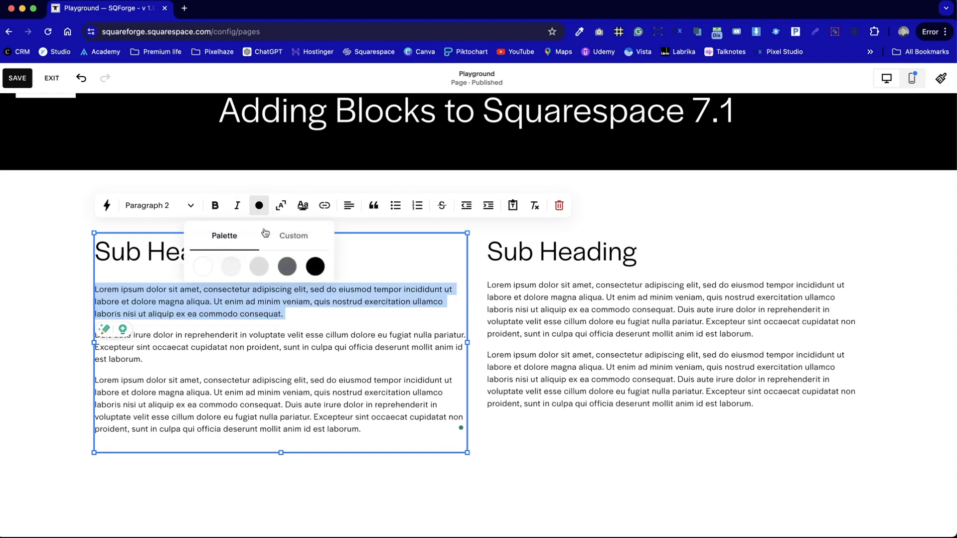
left_click(295, 235)
left_click(311, 307)
left_click(417, 310)
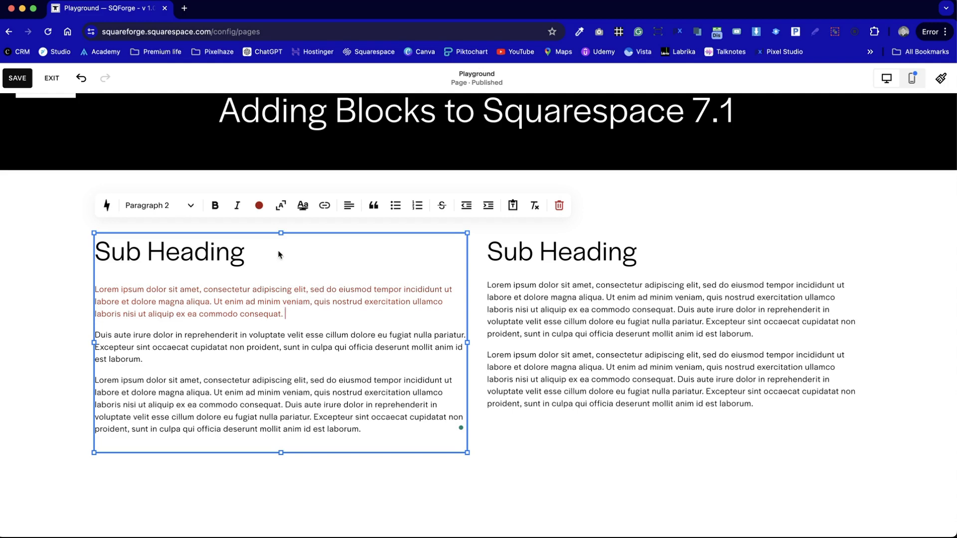
left_click(181, 208)
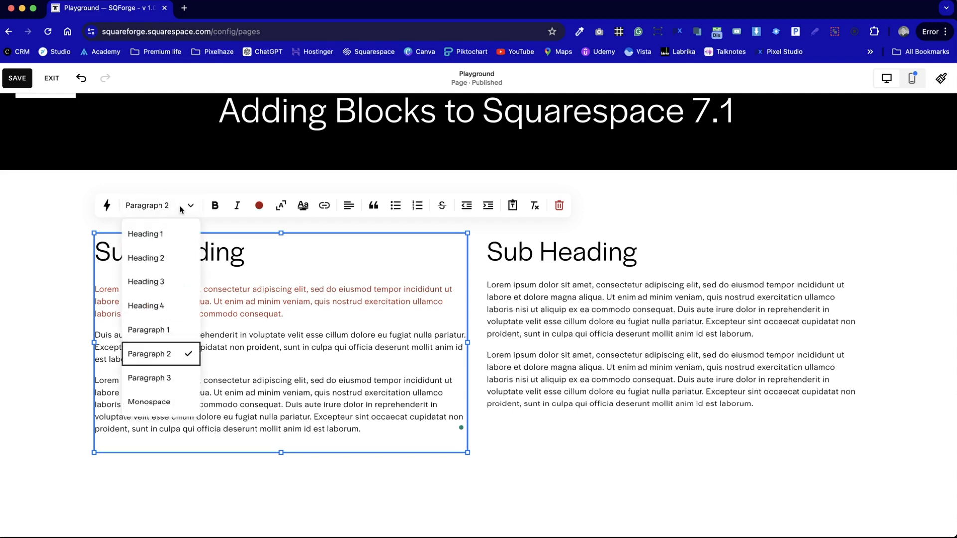
Restyle the red paragraph as Heading 3 instead of Heading 2.
left_click(186, 257)
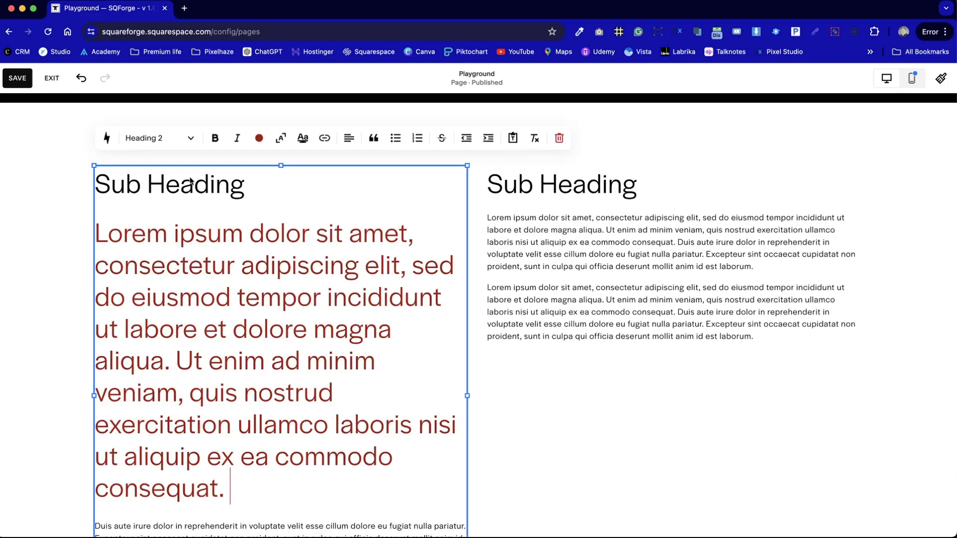
left_click(158, 138)
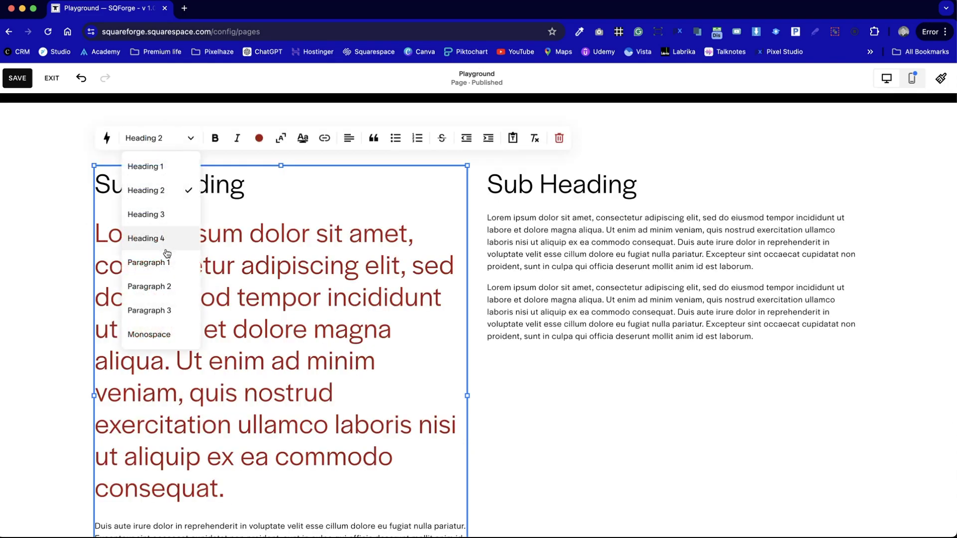
left_click(150, 215)
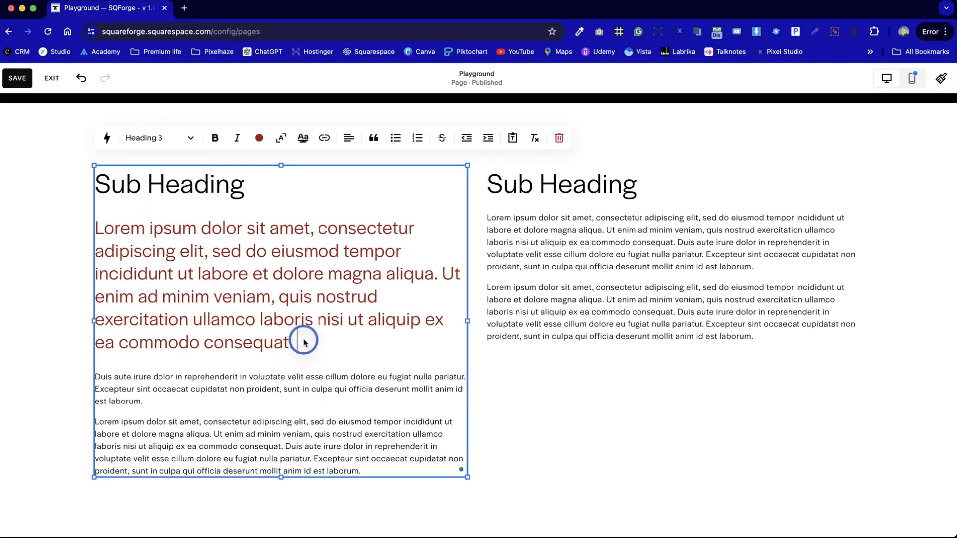
left_click_drag(306, 339, 132, 250)
left_click(314, 317)
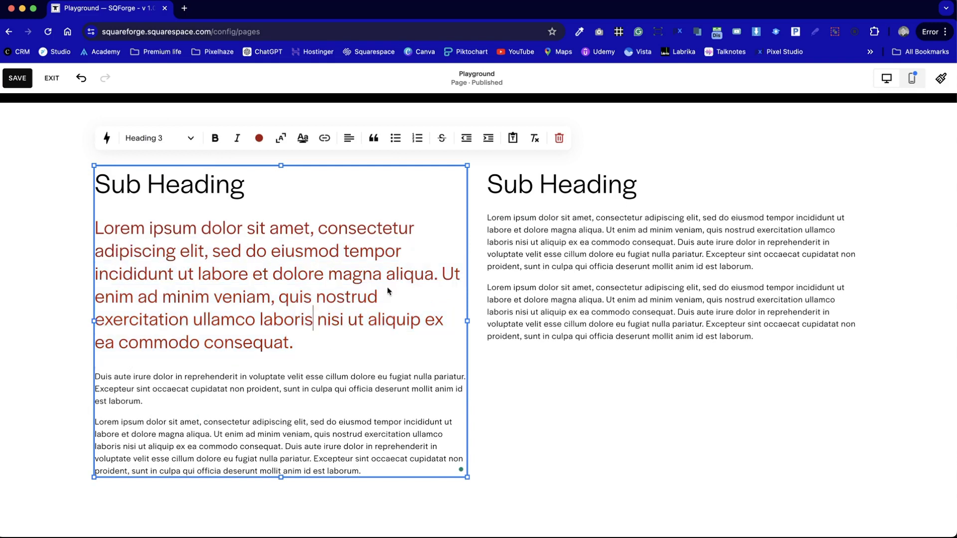
Try splitting the red text at 'Ut' into a Paragraph 1 paragraph, then merge it back.
left_click(443, 274)
key("Return")
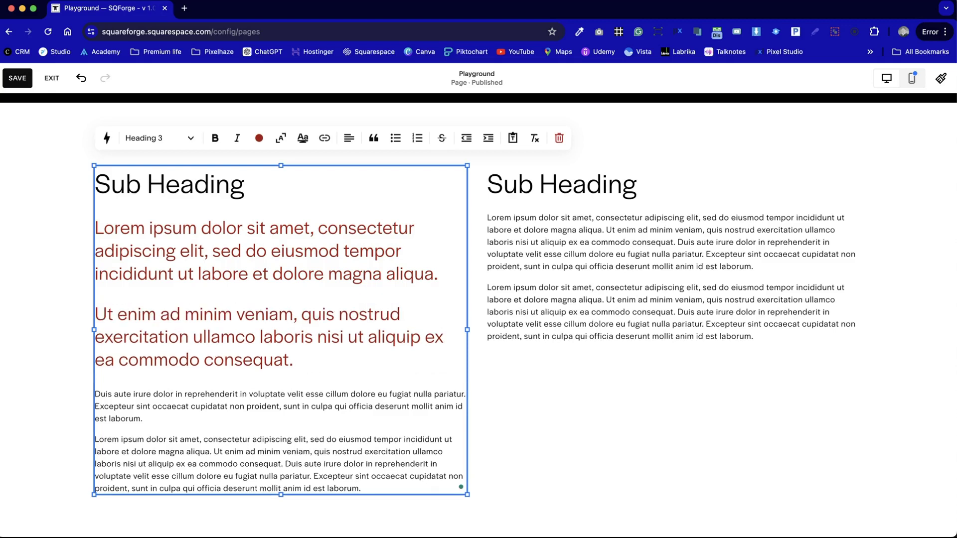
left_click(190, 137)
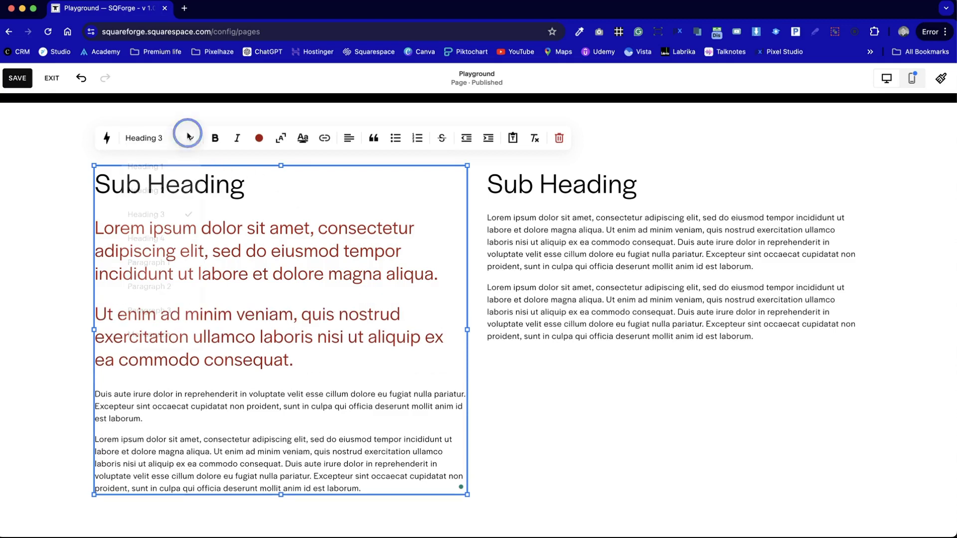
left_click(166, 264)
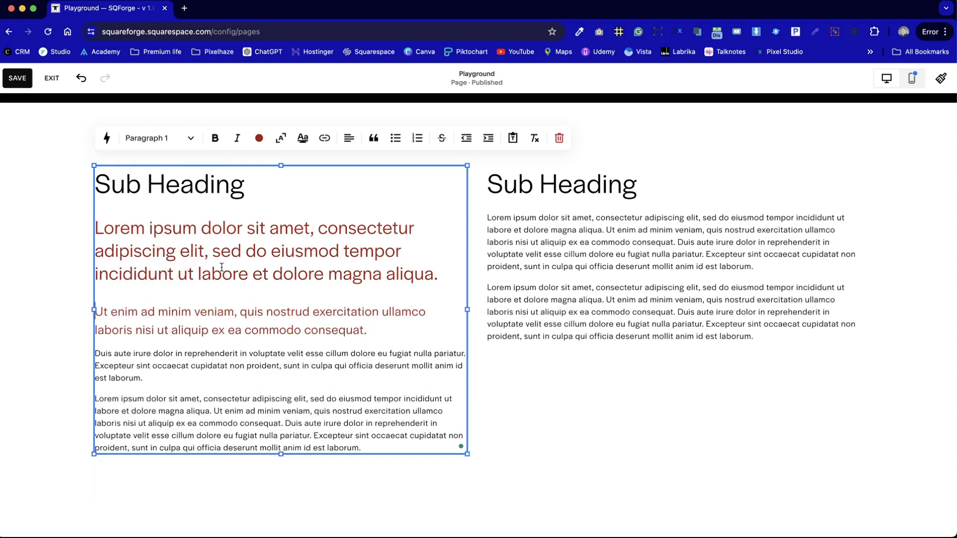
key("BackSpace")
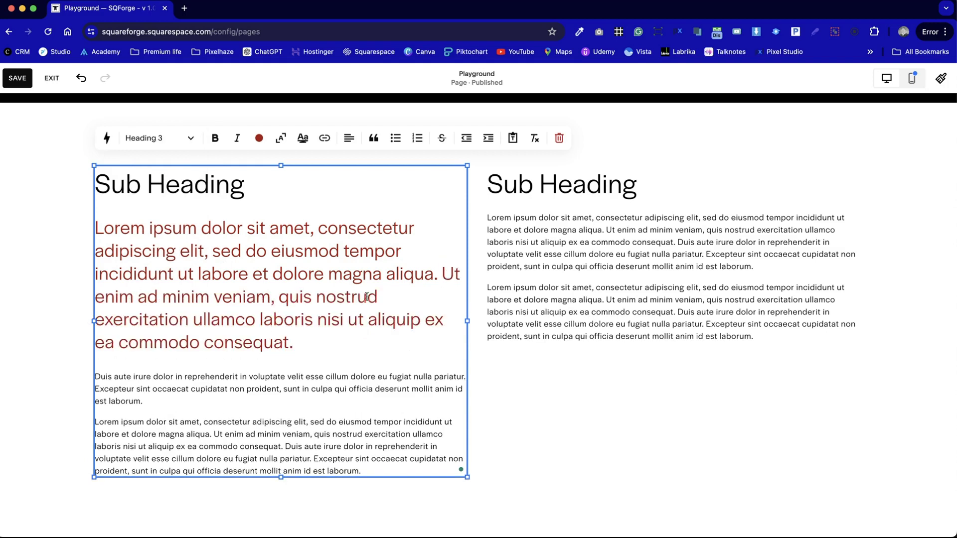
Split and rejoin the red text before 'Ut' a few more times.
left_click_drag(297, 228, 306, 349)
left_click(382, 341)
left_click(446, 273)
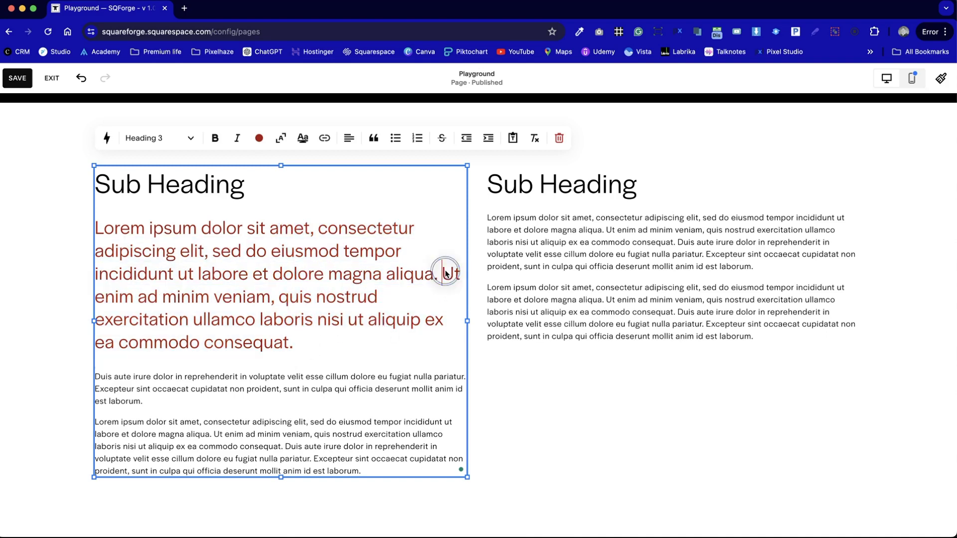
key("Return")
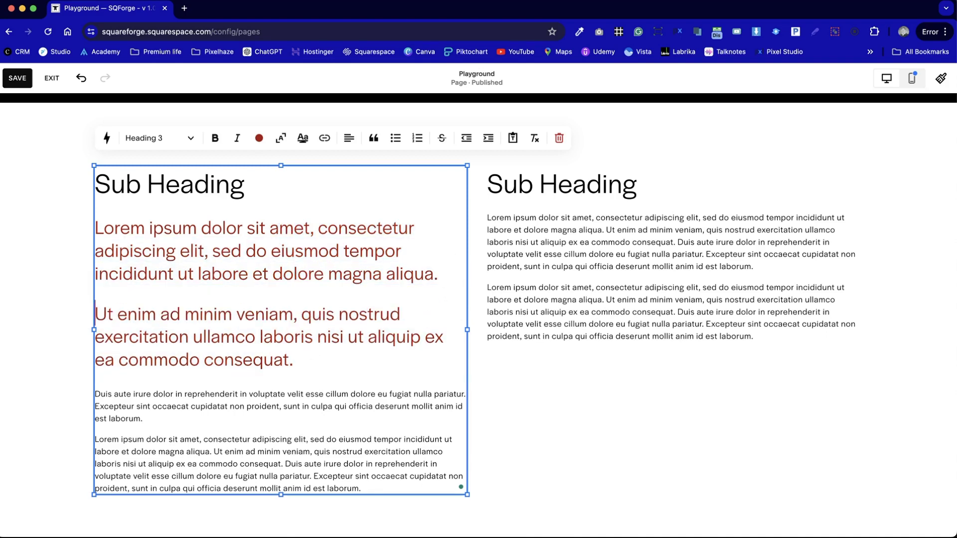
key("BackSpace")
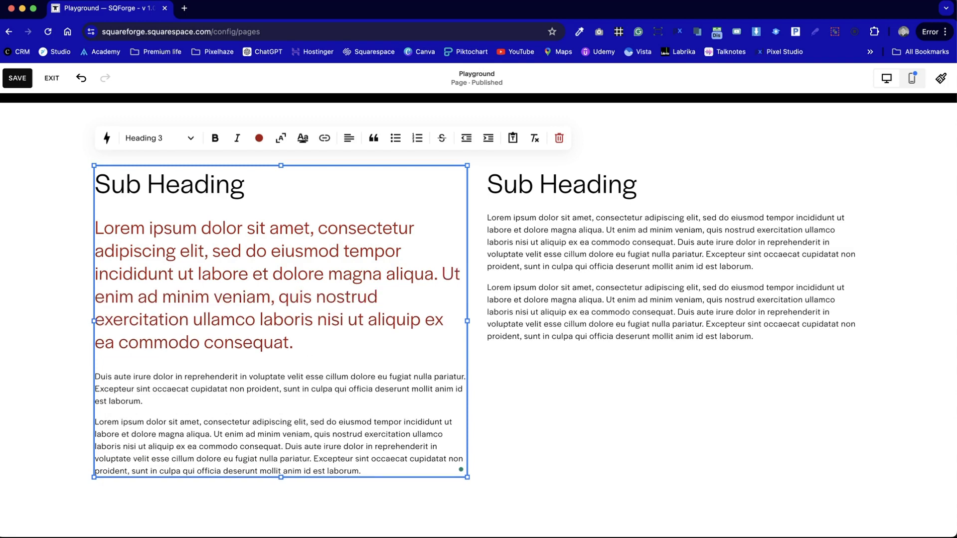
left_click(443, 274)
key("Return")
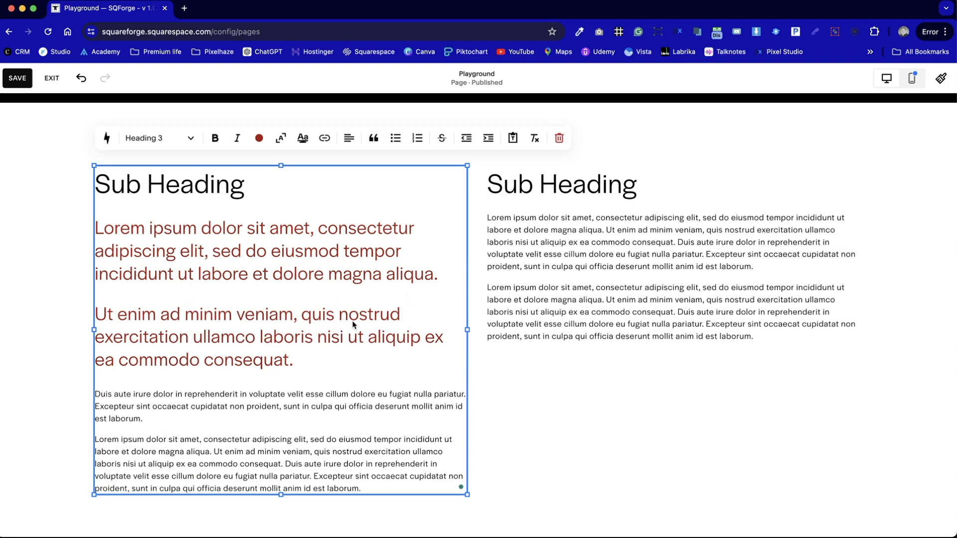
key("BackSpace")
Add a line break before 'Ut enim', then try and remove breaks before 'sunt in culpa'.
left_click(532, 252)
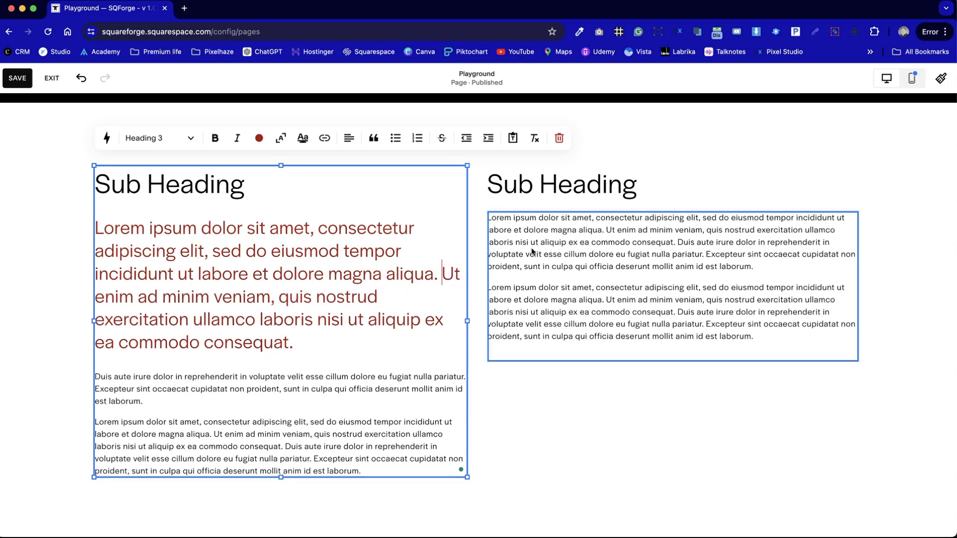
key("shift+Return")
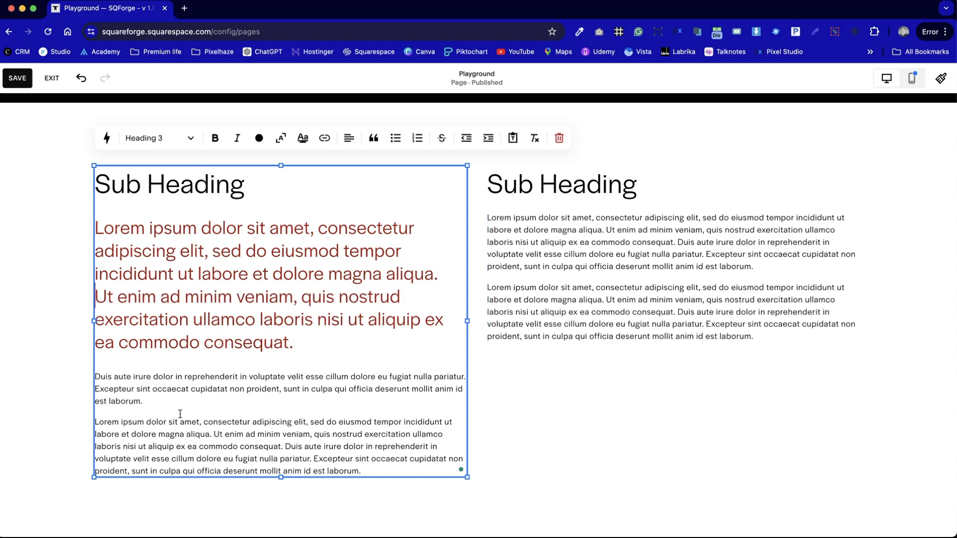
left_click(285, 390)
key("shift+Return")
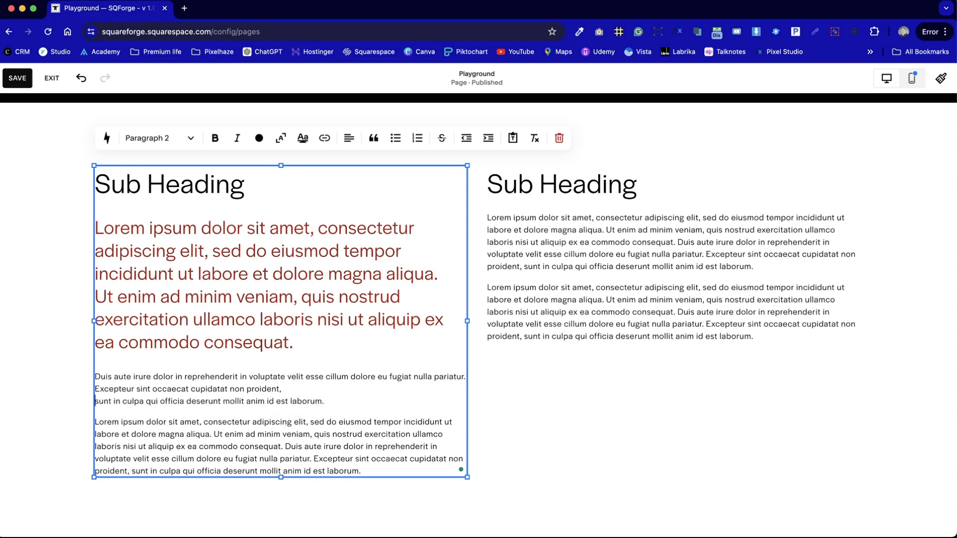
key("Return")
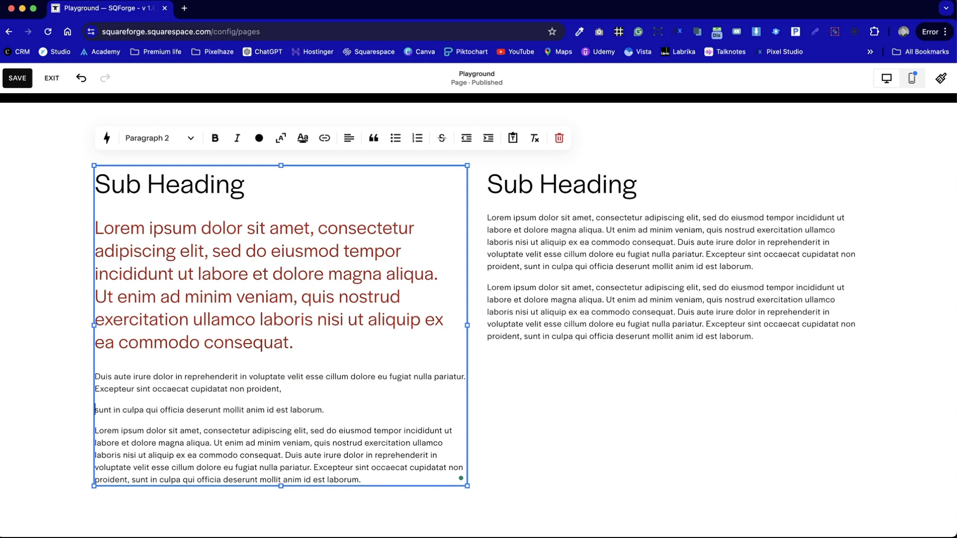
key("BackSpace")
key("shift+Return")
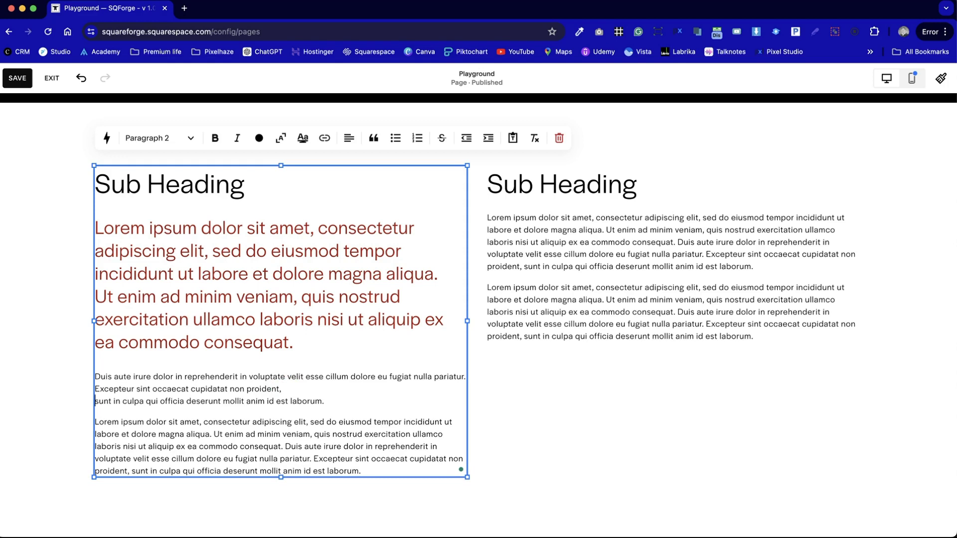
key("BackSpace")
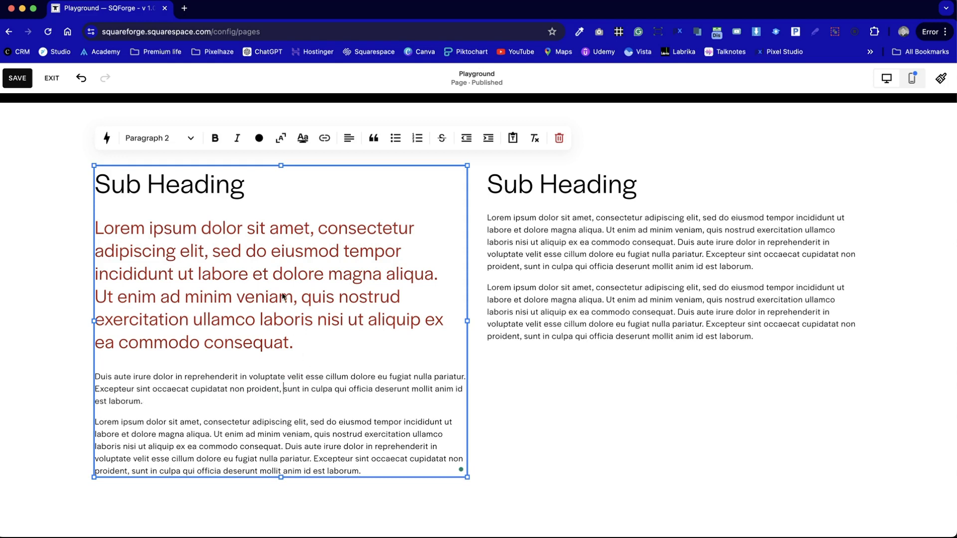
Give the left Sub Heading a red, hand-drawn scribble underline highlight.
left_click_drag(250, 204, 124, 203)
left_click(235, 202)
left_click(241, 190)
left_click_drag(241, 189, 96, 185)
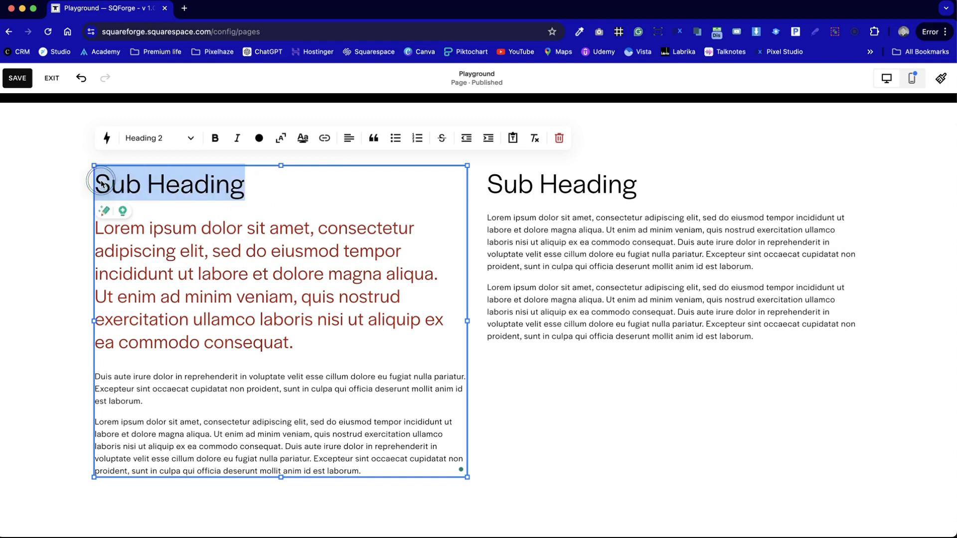
left_click(324, 138)
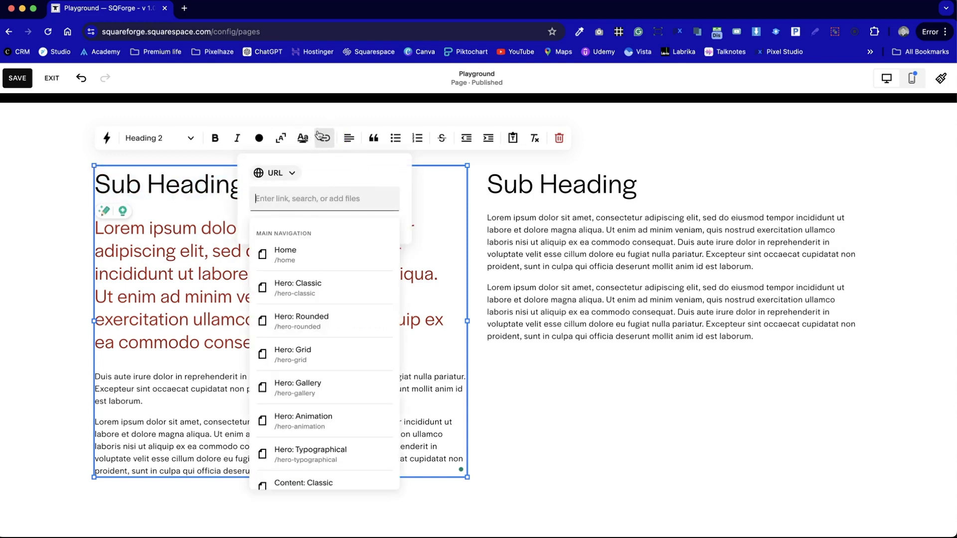
left_click(302, 138)
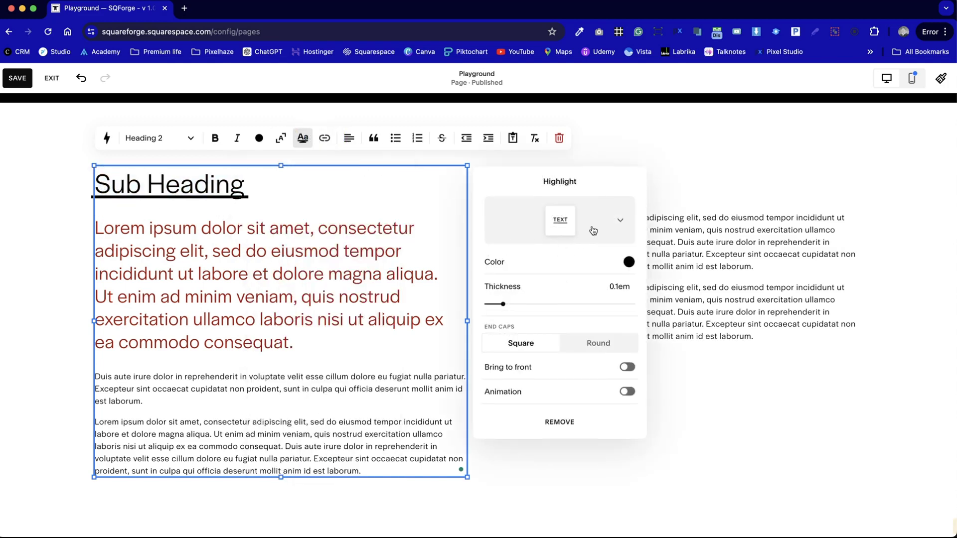
left_click(616, 219)
left_click(567, 223)
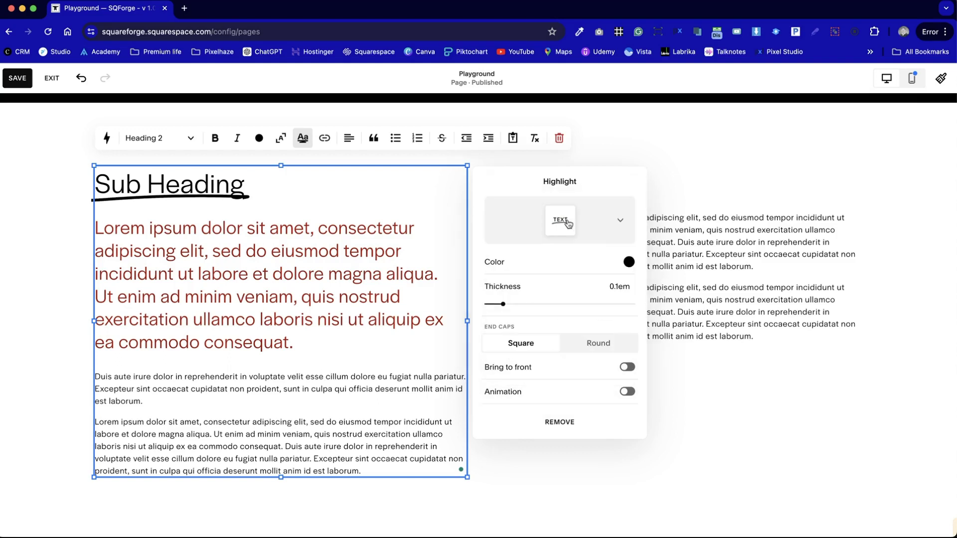
left_click(629, 263)
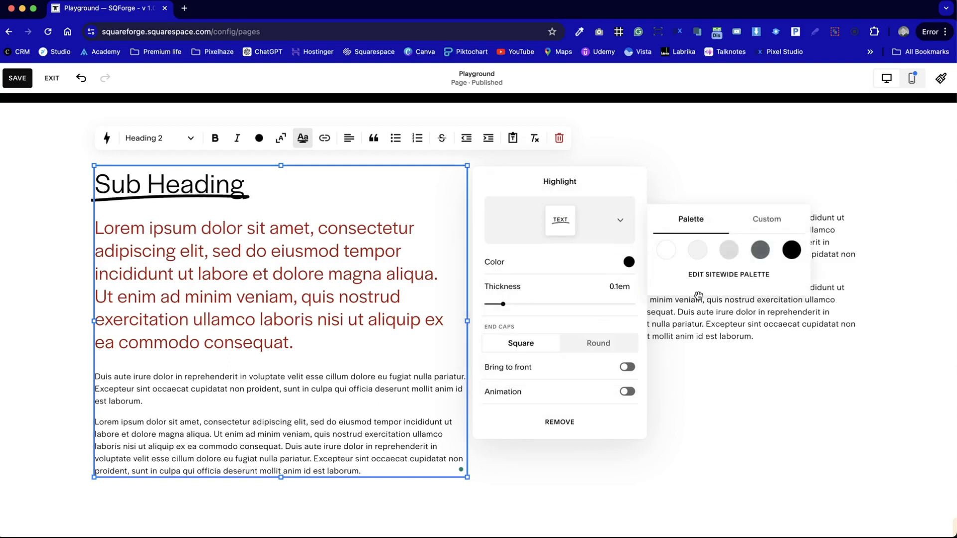
left_click(767, 219)
left_click(777, 206)
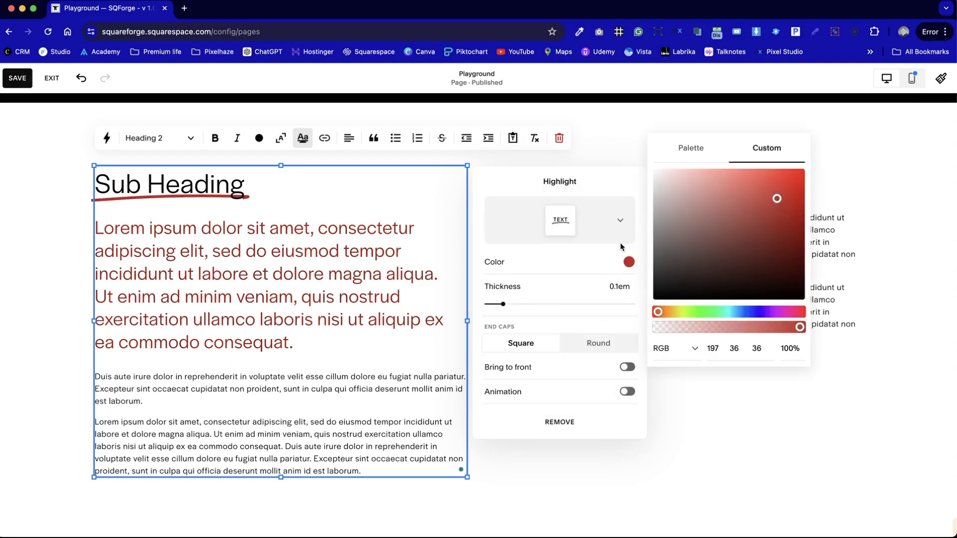
left_click(339, 244)
Select 'sed do' in the red paragraph and browse link options without adding a link.
left_click(293, 340)
left_click_drag(274, 342, 43, 231)
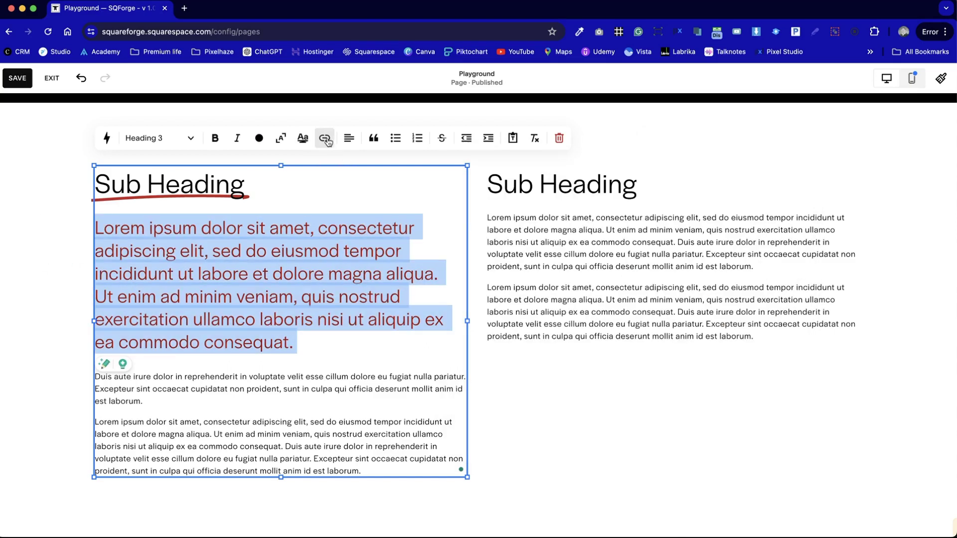
left_click(302, 345)
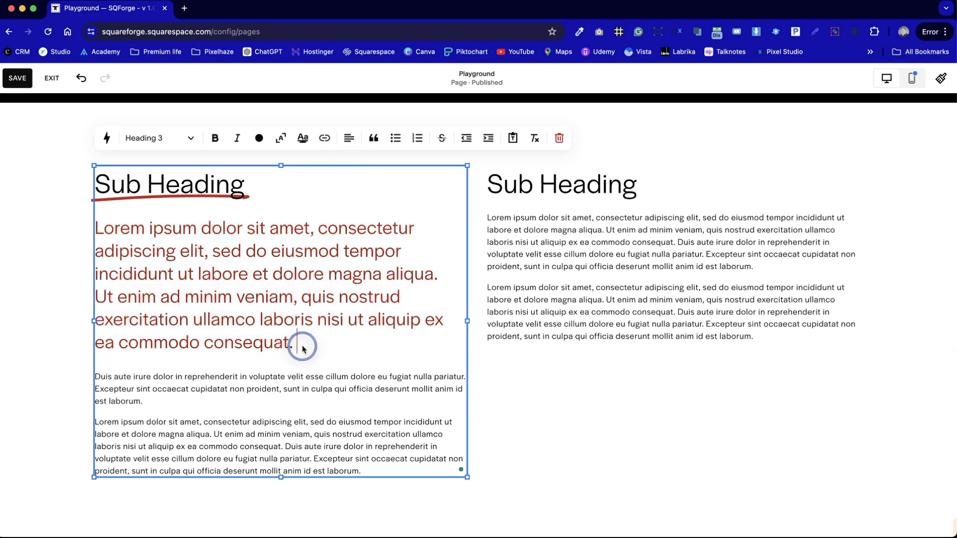
left_click_drag(302, 349, 245, 344)
left_click(172, 224)
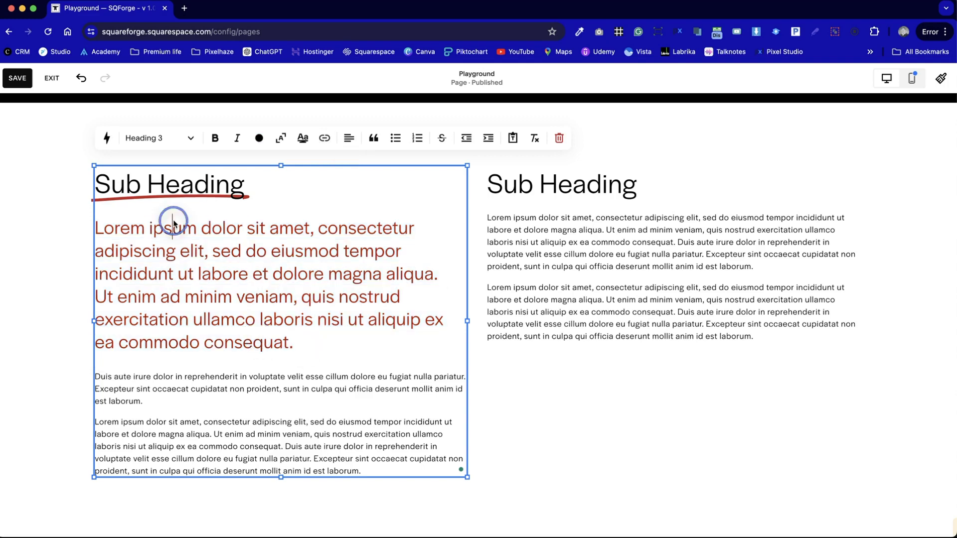
left_click_drag(213, 252, 268, 253)
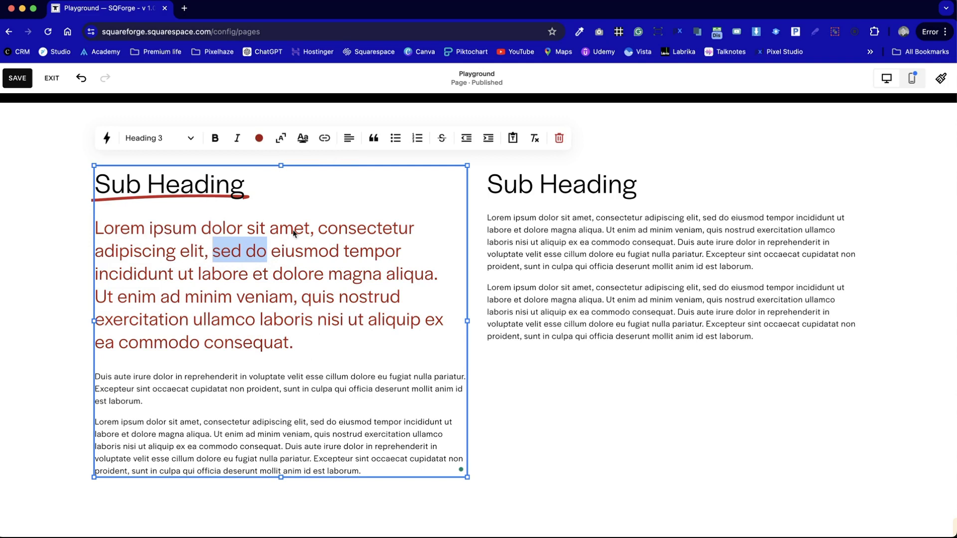
left_click(324, 138)
left_click(325, 200)
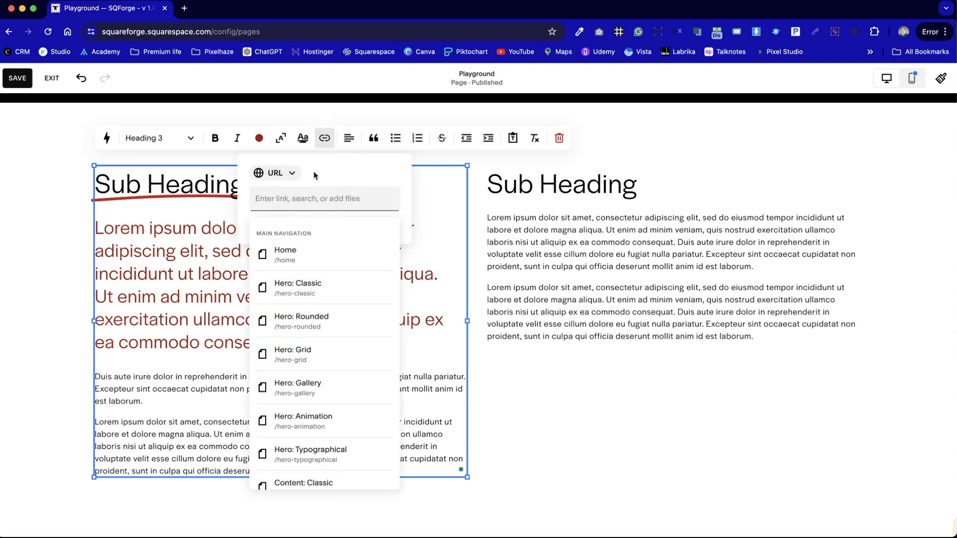
left_click(292, 173)
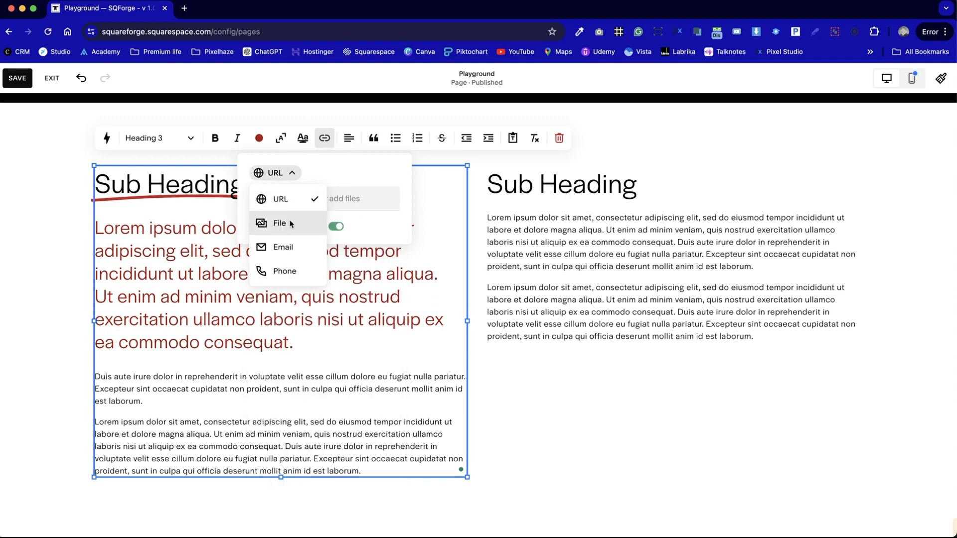
left_click(443, 302)
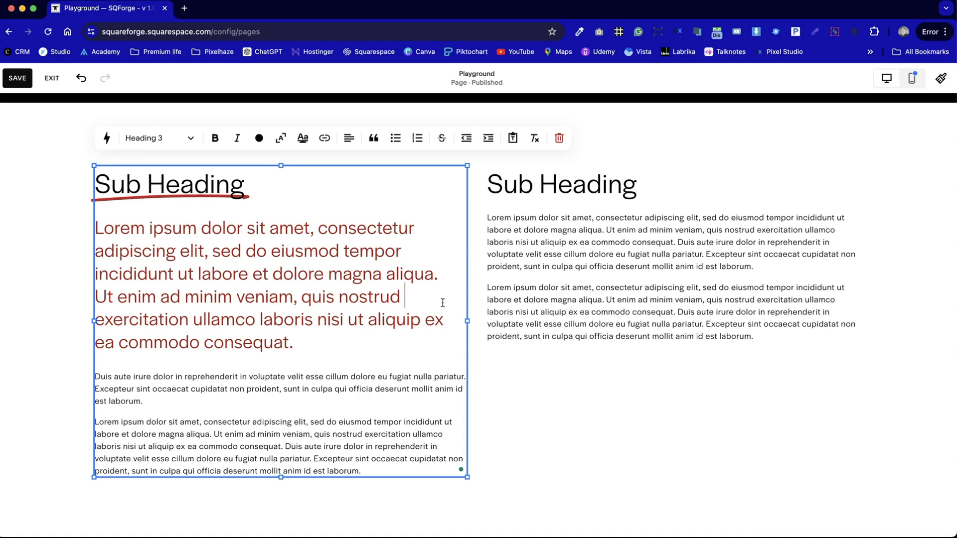
Try alignment, blockquote and bullet formats on the red paragraph, then indent it.
left_click(349, 138)
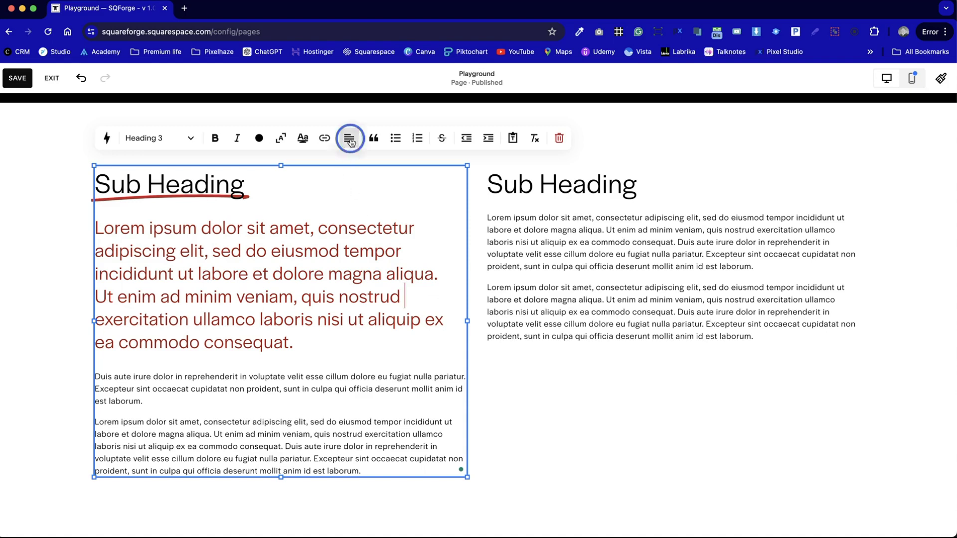
left_click(362, 165)
left_click(316, 165)
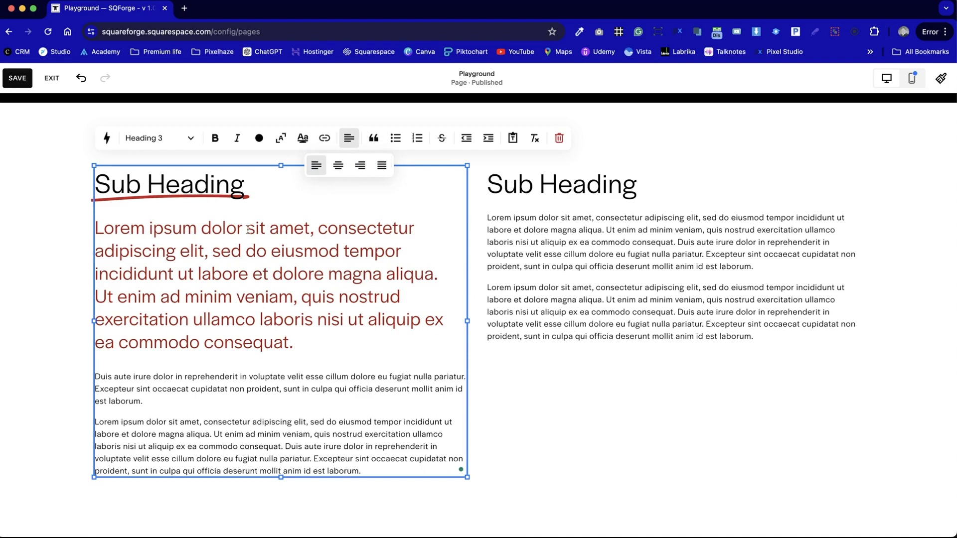
left_click_drag(298, 345, 64, 235)
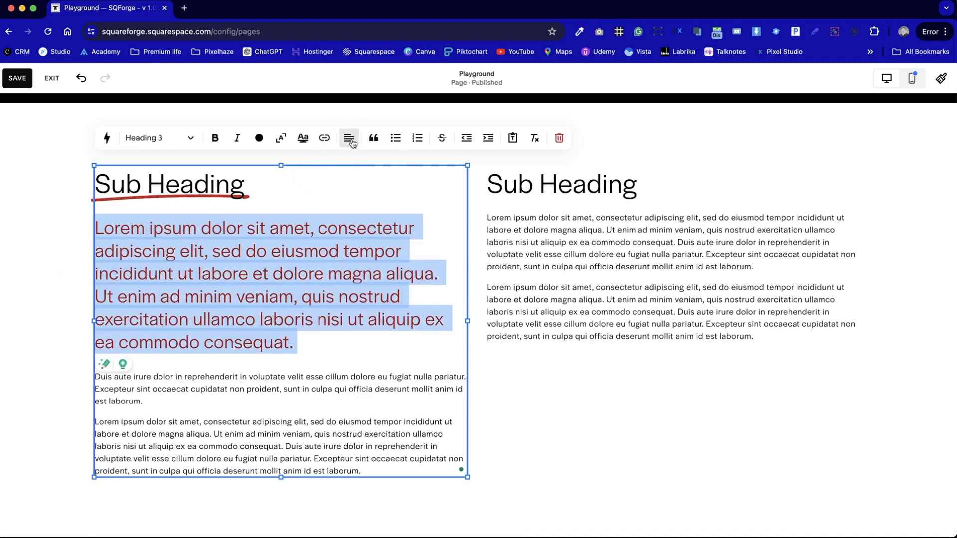
left_click(373, 140)
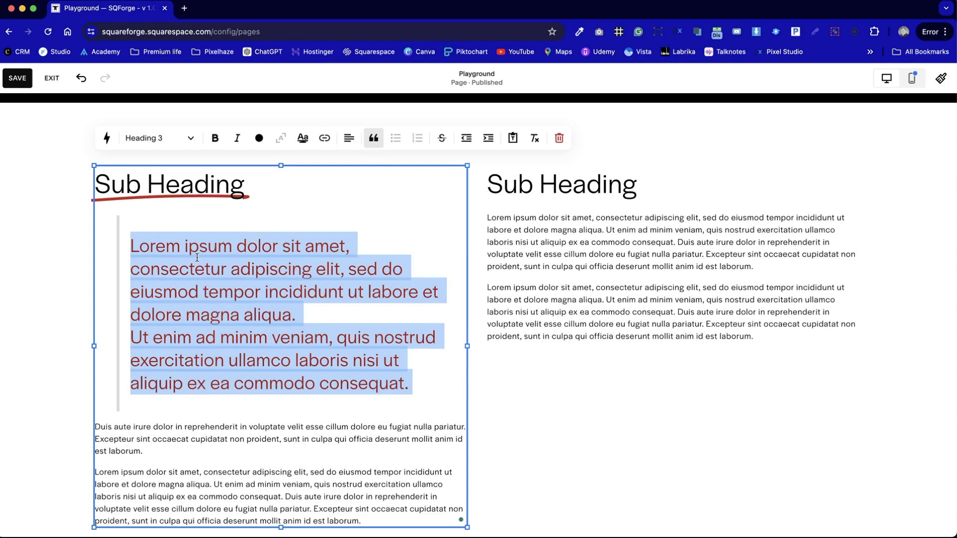
left_click(374, 138)
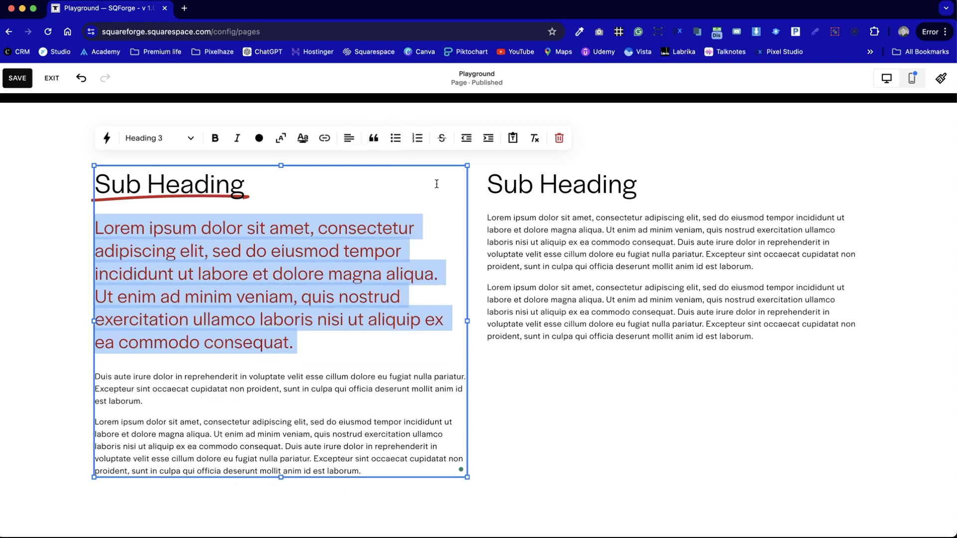
left_click(397, 140)
left_click(396, 140)
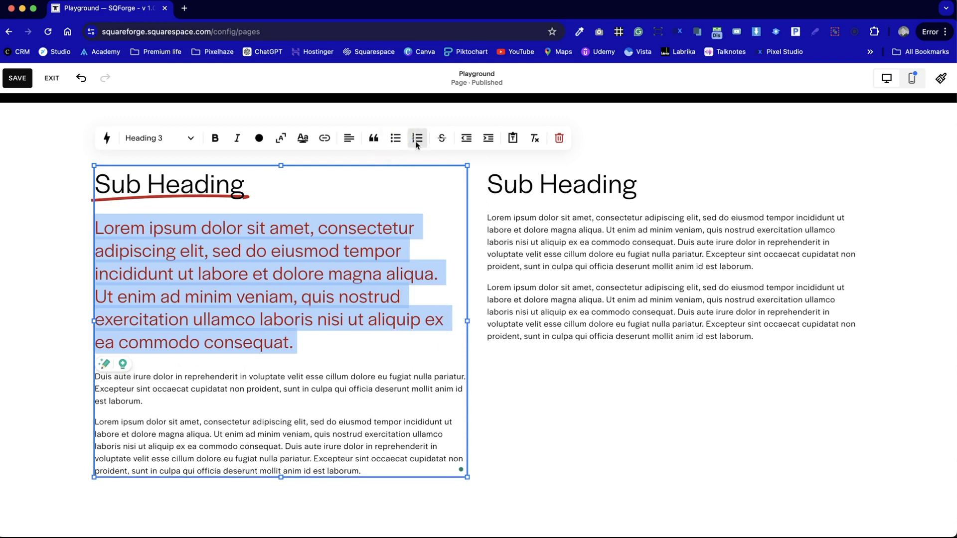
left_click(467, 141)
left_click(488, 141)
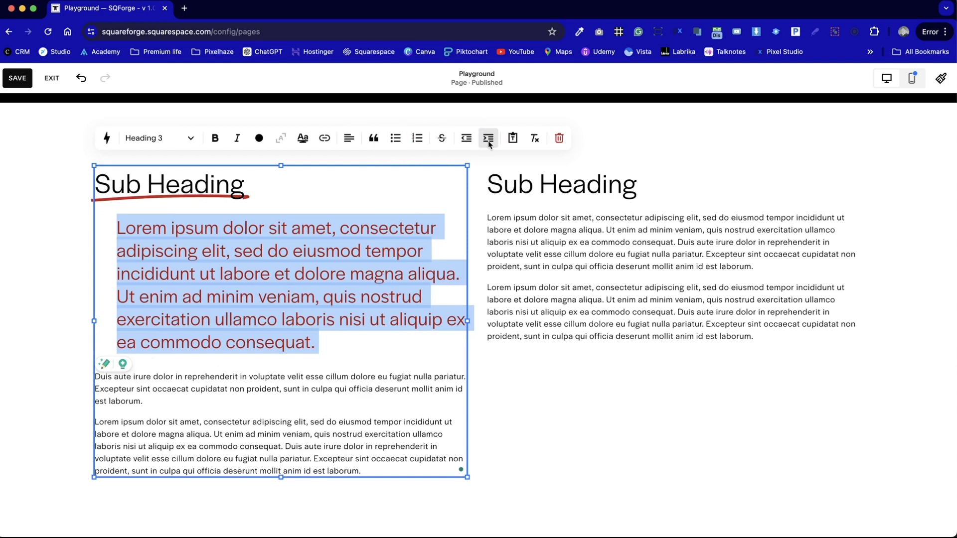
left_click(489, 142)
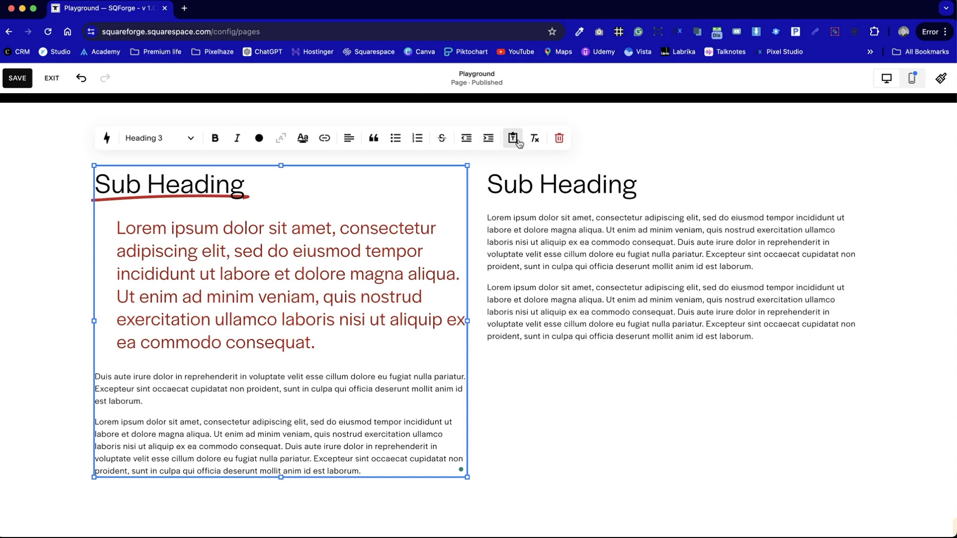
Cut all the text out of the left text block.
left_click(355, 459)
key("super+a")
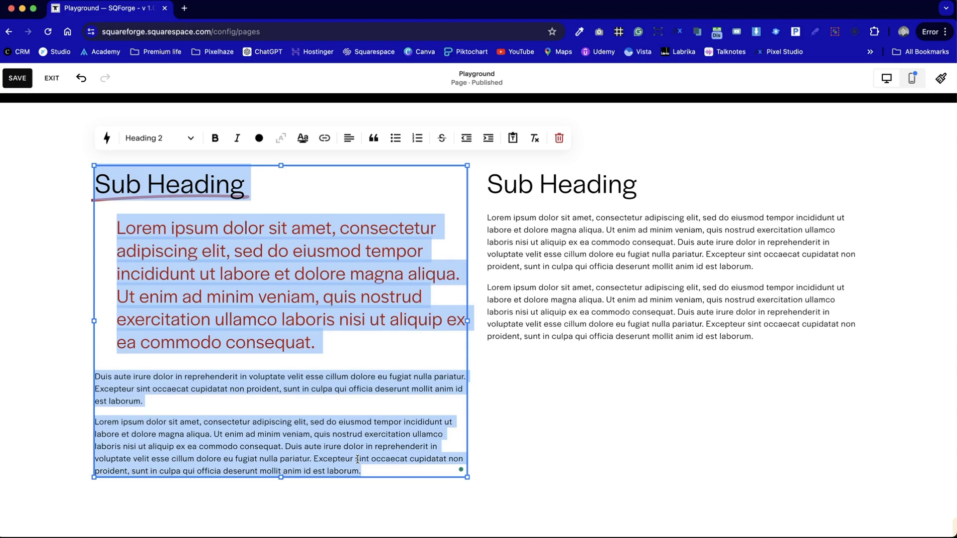
key("BackSpace")
left_click(55, 184)
left_click(44, 253)
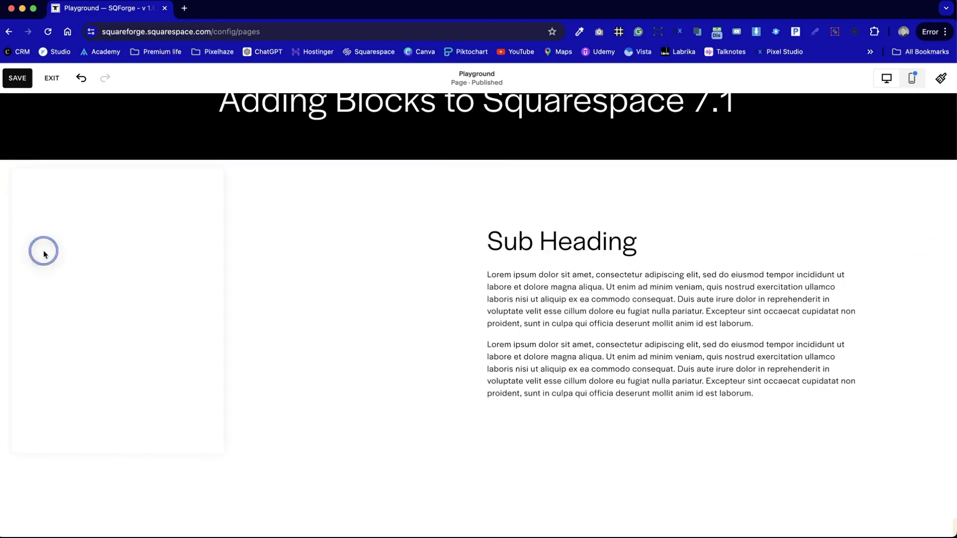
Add a new text block, paste the cut text into it, and shorten it to fit.
left_click(135, 239)
key("super+v")
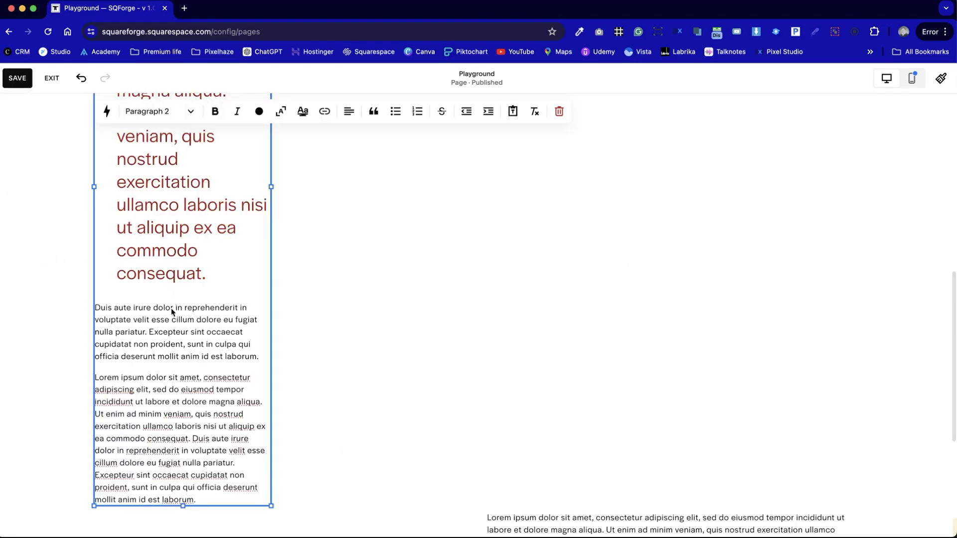
scroll(172, 308, "up", 10)
scroll(172, 308, "down", 1)
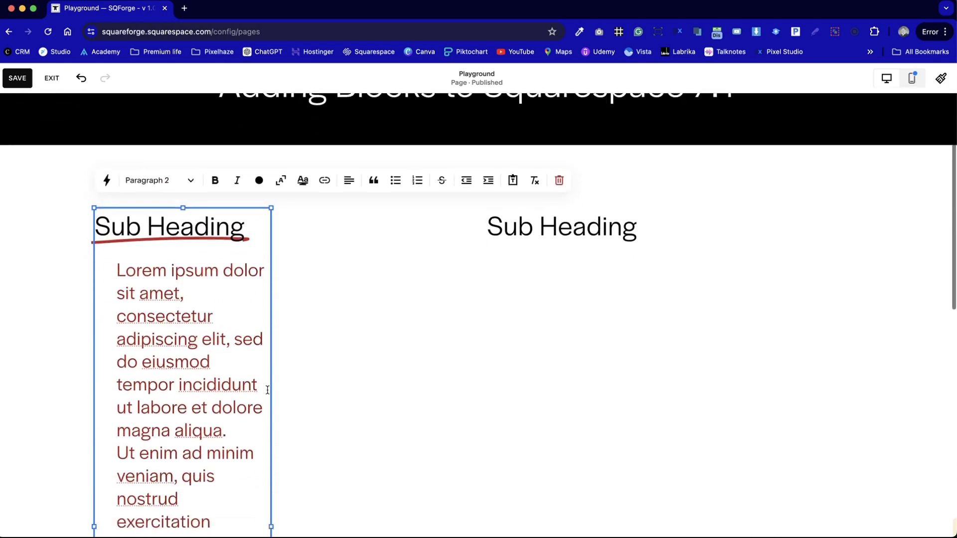
scroll(268, 390, "down", 3)
left_click_drag(271, 361, 469, 358)
scroll(239, 419, "down", 5)
scroll(239, 419, "up", 2)
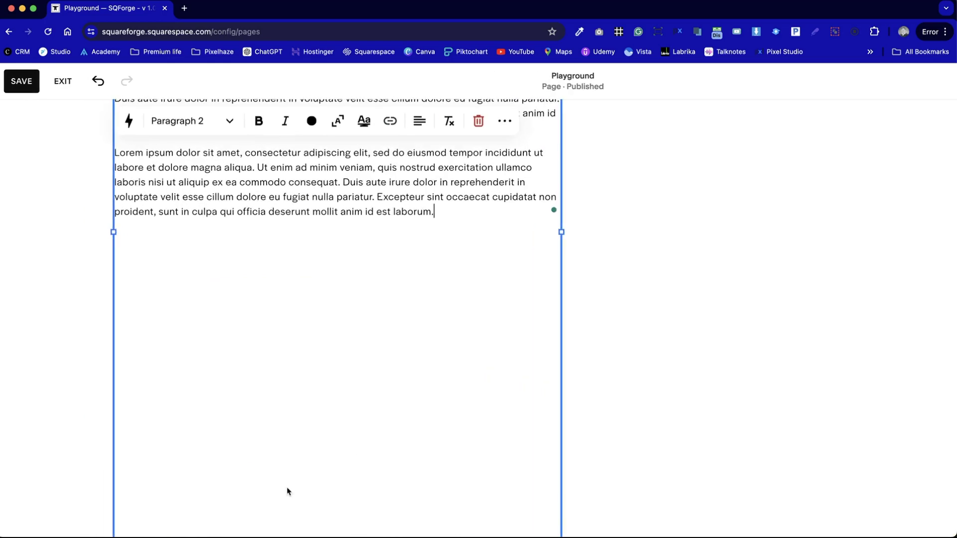
scroll(293, 488, "down", 2)
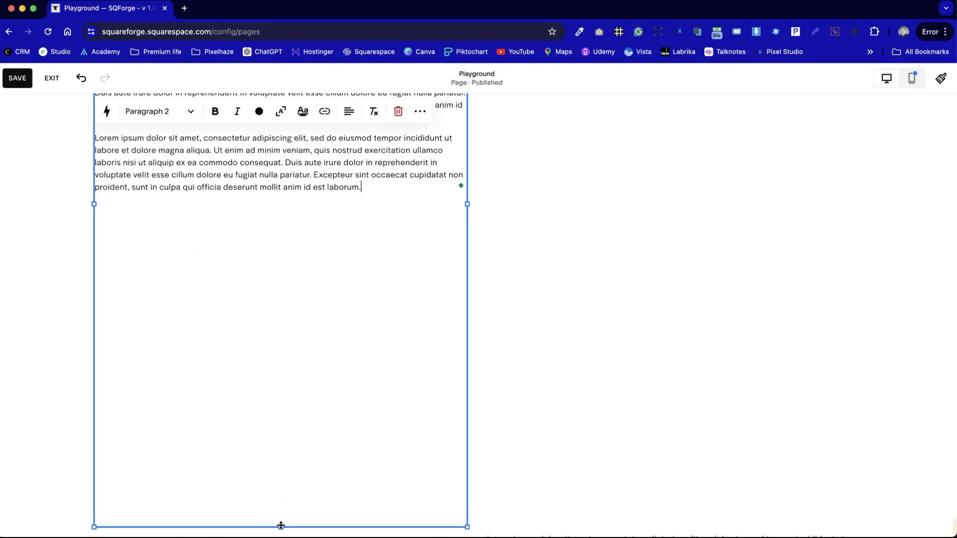
left_click_drag(280, 524, 300, 231)
scroll(299, 232, "up", 5)
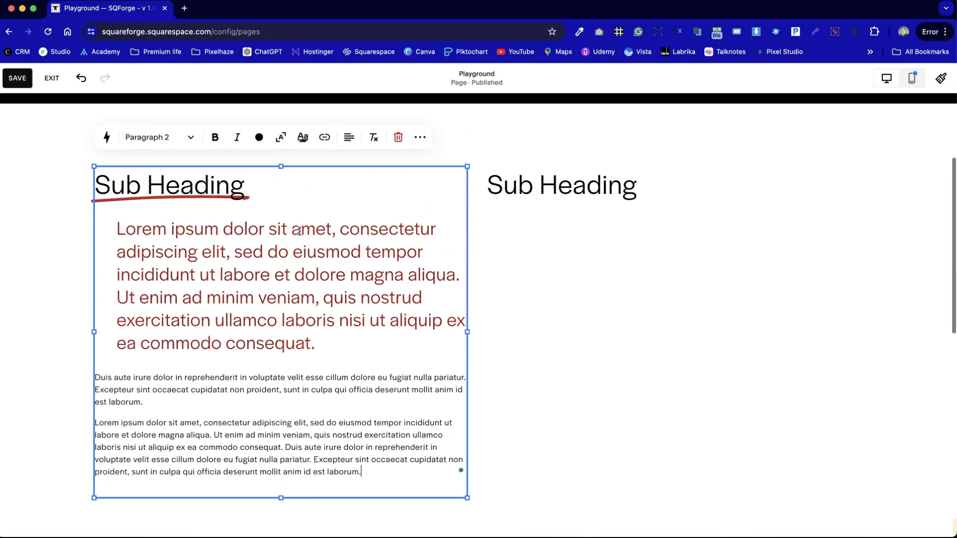
Clear the block, re-paste the heading and paragraphs, then undo the paste.
key("super+a")
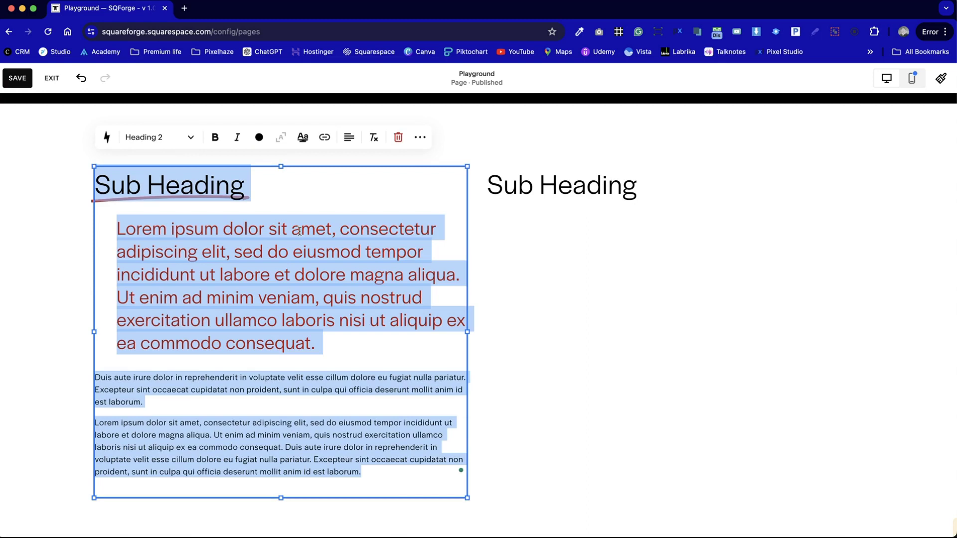
key("BackSpace")
key("BackSpace")
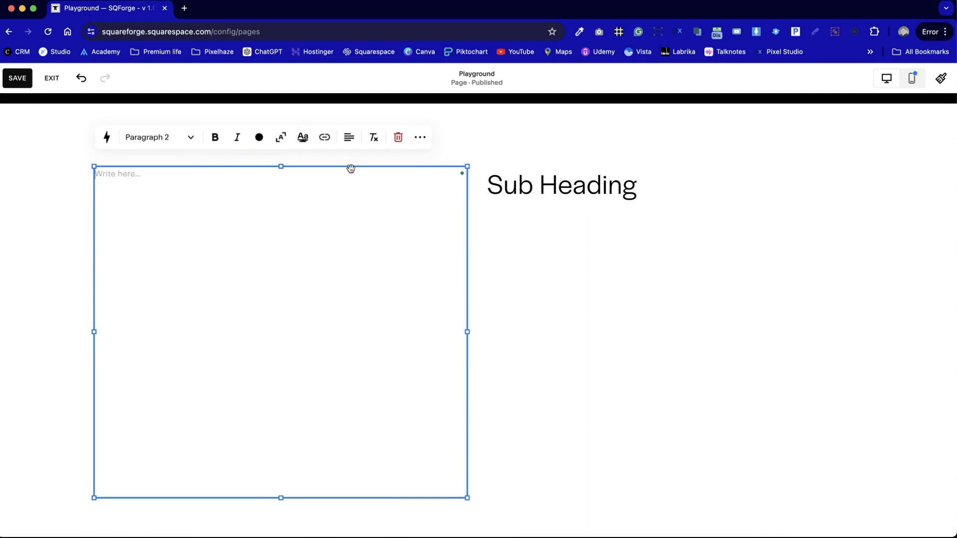
left_click(114, 174)
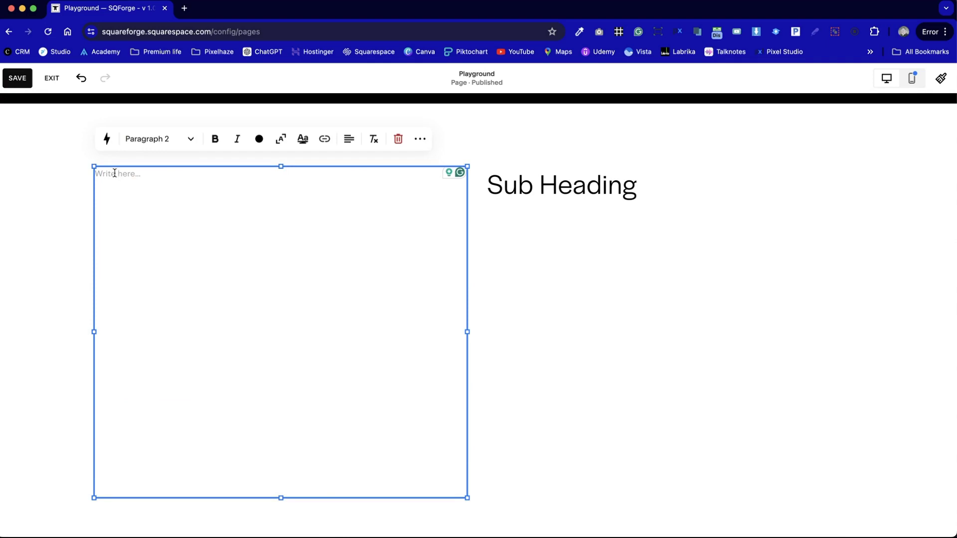
type("Sub Heading Lorem ipsum dolor sit amet, consectetur adipiscing elit, sed do eiusmod tempor incididunt ut labore et dolore magna aliqua. Ut enim ad minim veniam, quis nostrud exercitation ullamco laboris nisi ut aliquip ex ea commodo consequat. Duis aute irure dolor in reprehenderit in voluptate velit esse cillum dolore eu fugiat nulla pariatur. Excepteur sint occaecat cupidatat non proident, sunt in culpa qui officia deserunt mollit anim id est laborum. Lorem ipsum dolor sit amet, consectetur adipiscing elit, sed do eiusmod tempor incididunt ut labore et dolore magna aliqua. Ut enim ad minim veniam, quis nostrud exercitation ullamco laboris nisi ut aliquip ex ea commodo consequat. Duis aute irure dolor in reprehenderit in voluptate velit esse cillum dolore eu fugiat nulla pariatur. Excepteur sint occaecat cupidatat non proident, sunt in culpa qui officia deserunt mollit anim id est laborum.")
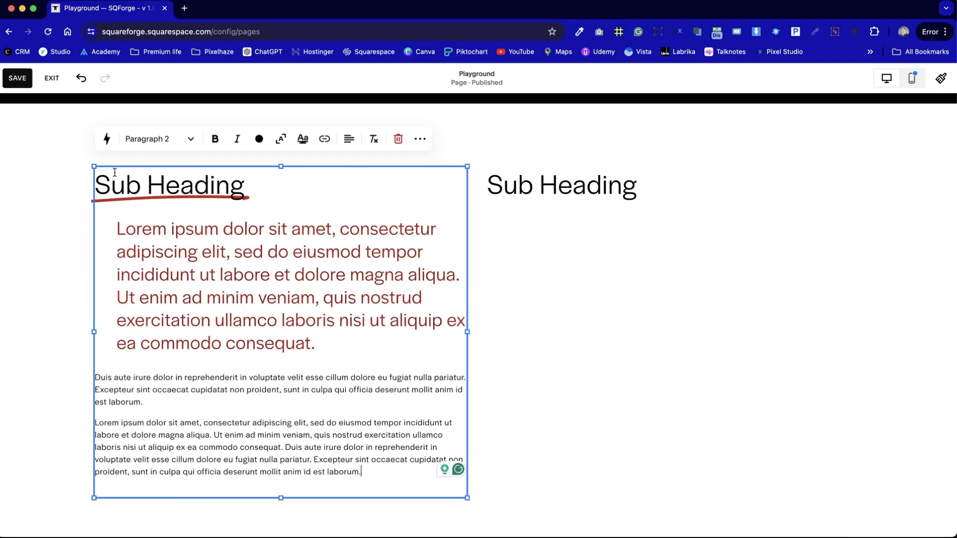
key("ctrl+a")
key("super+c")
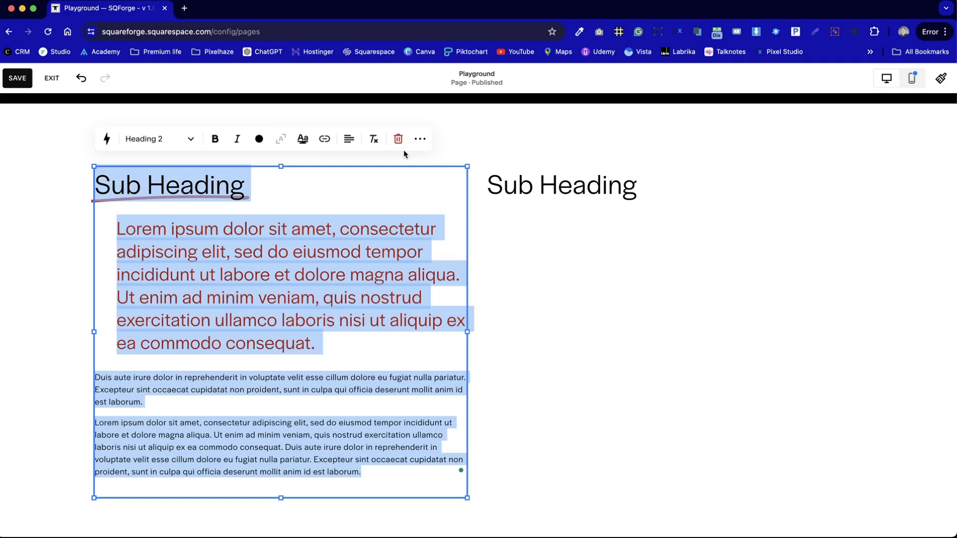
key("ctrl+z")
Open Paste as Plain Text from the expanded toolbar, restore the text, and exit editing.
left_click(420, 138)
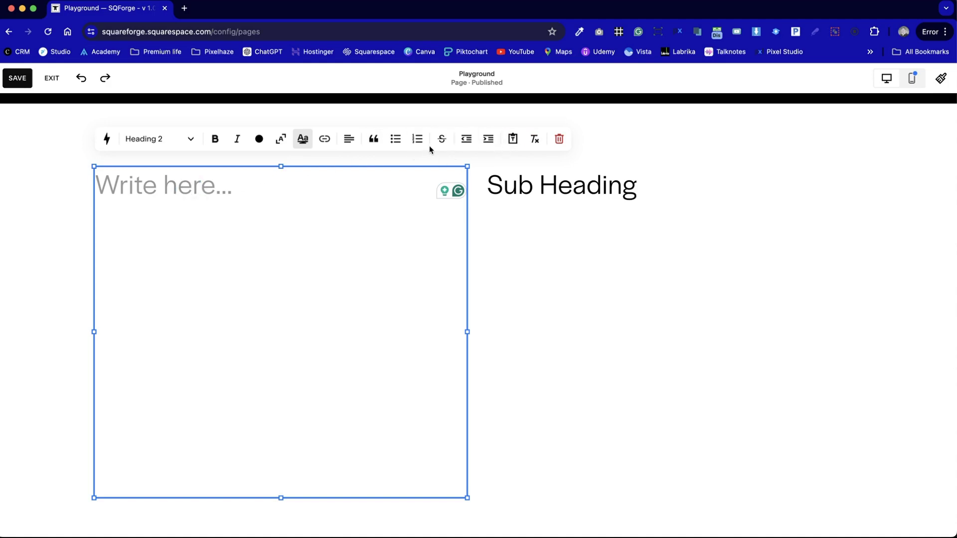
left_click(513, 139)
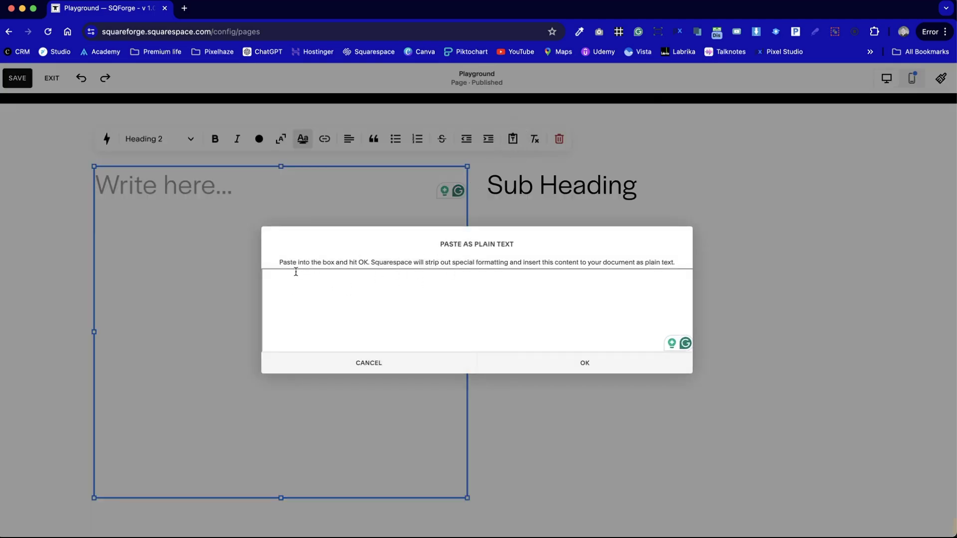
left_click(375, 292)
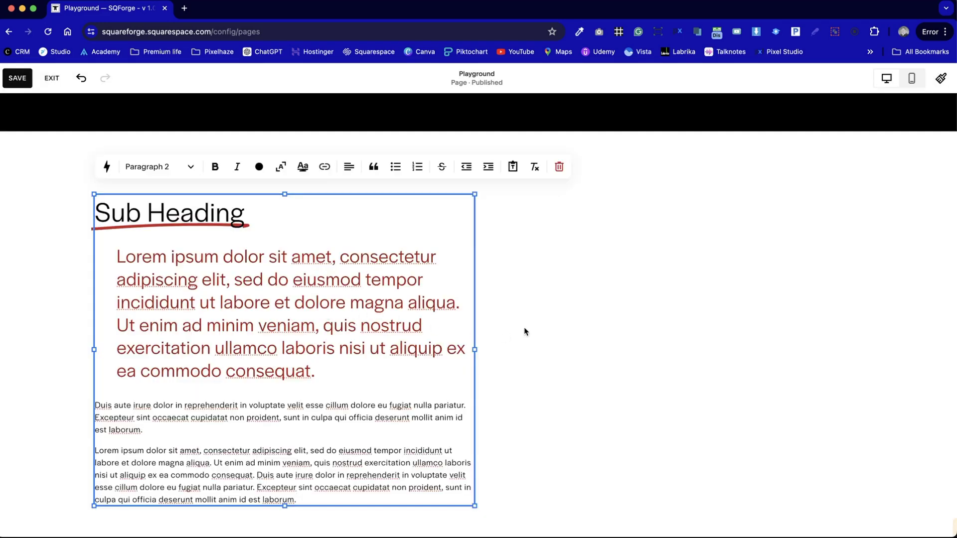
scroll(524, 327, "down", 1)
left_click(291, 390)
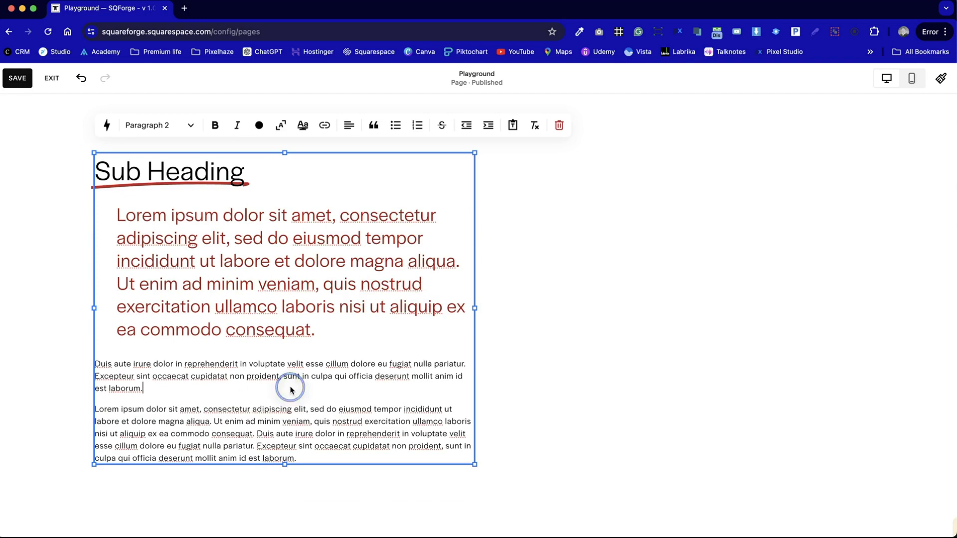
left_click(305, 377)
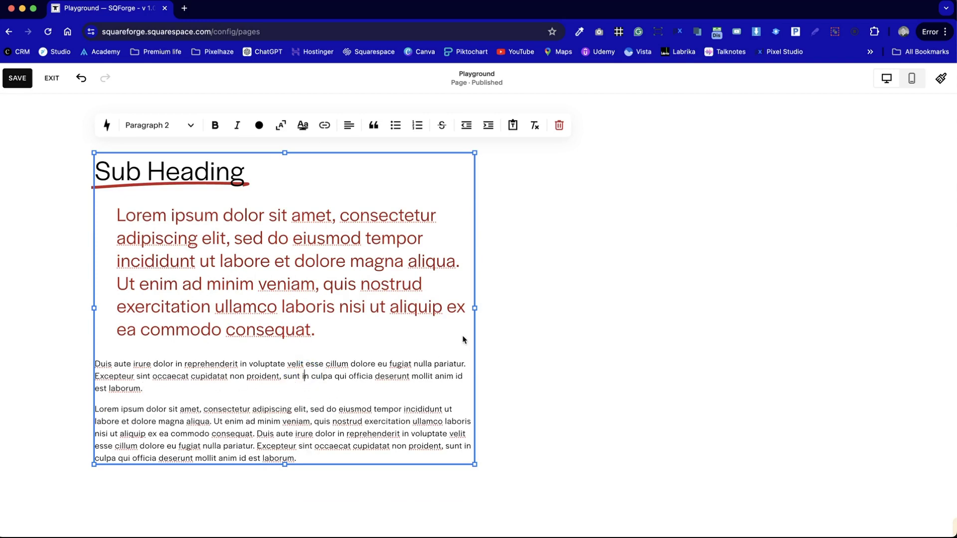
left_click(577, 316)
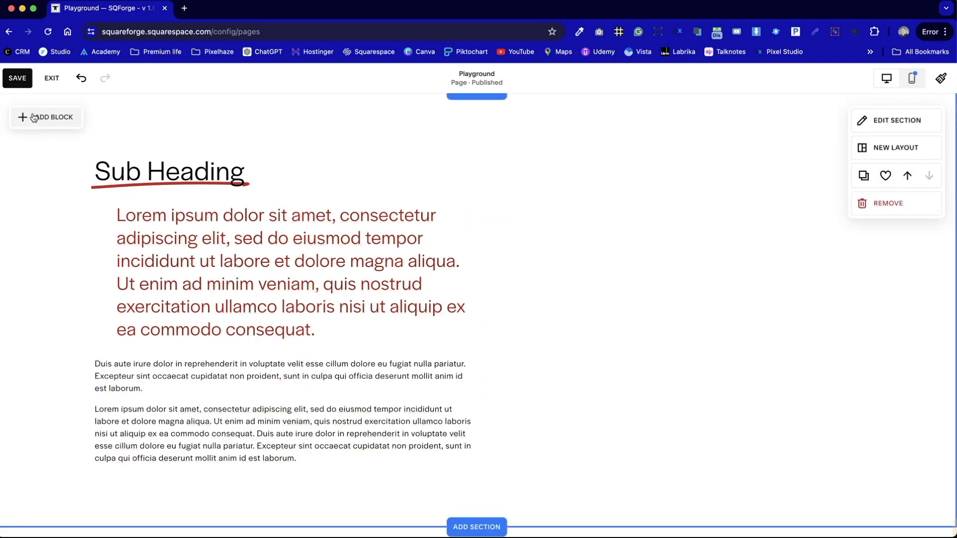
Add a new text block in the right column and stretch it taller and wider.
left_click(34, 118)
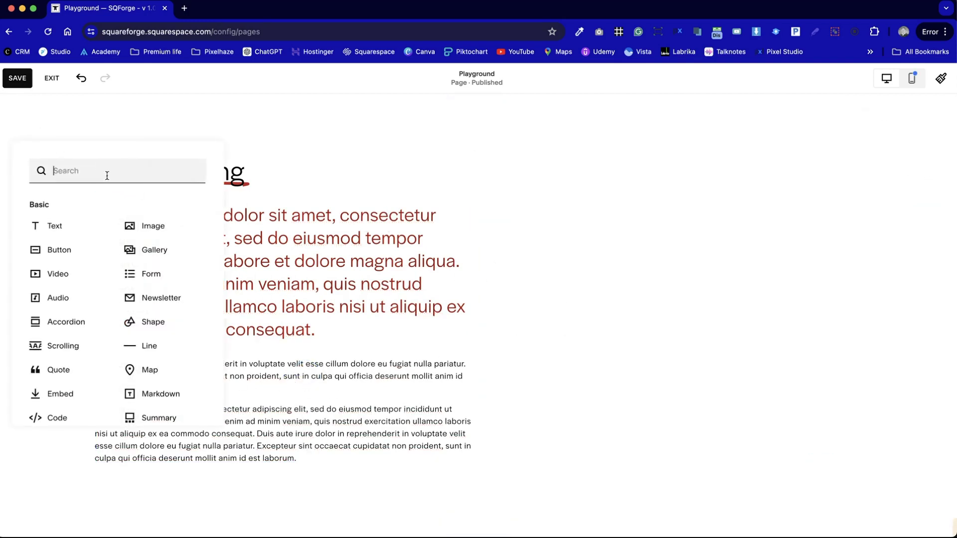
left_click(93, 237)
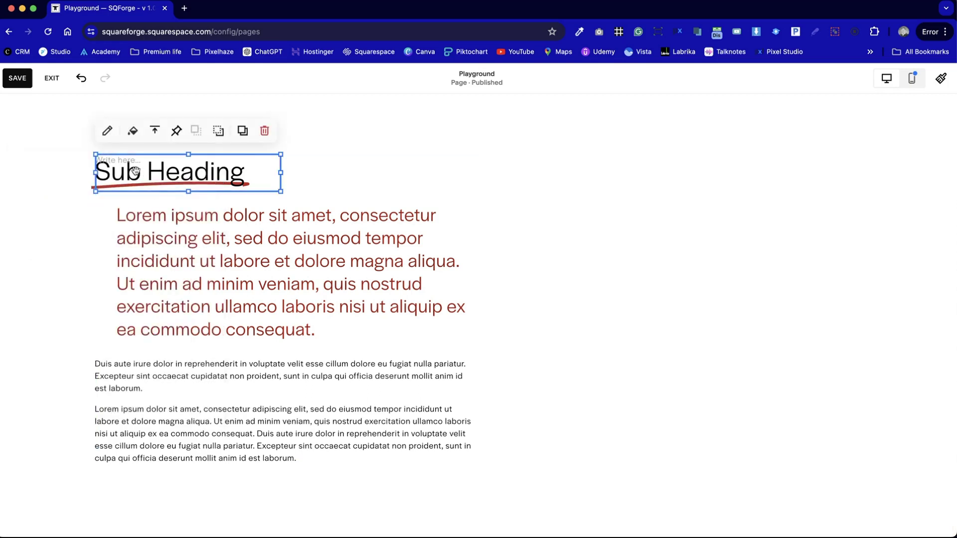
left_click_drag(136, 172, 522, 171)
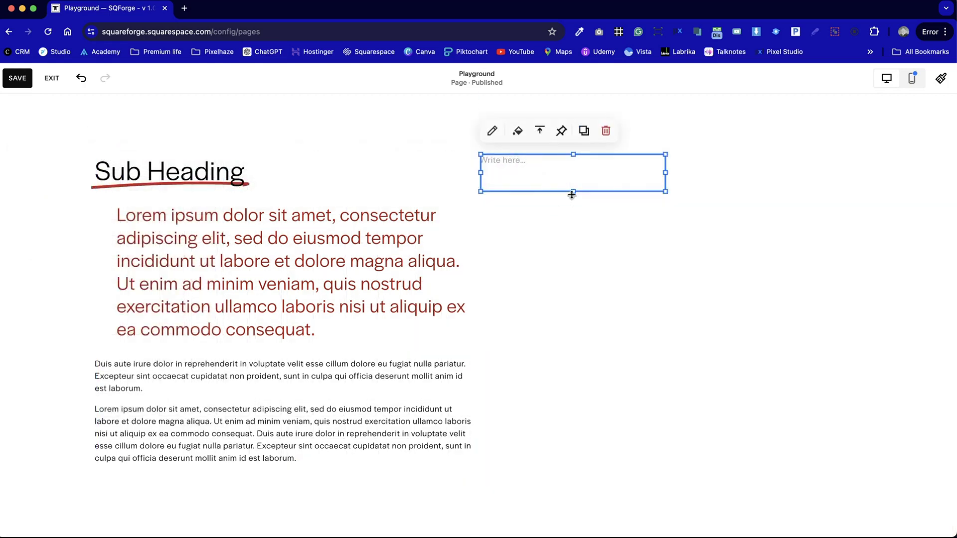
left_click_drag(572, 194, 584, 471)
left_click(665, 302)
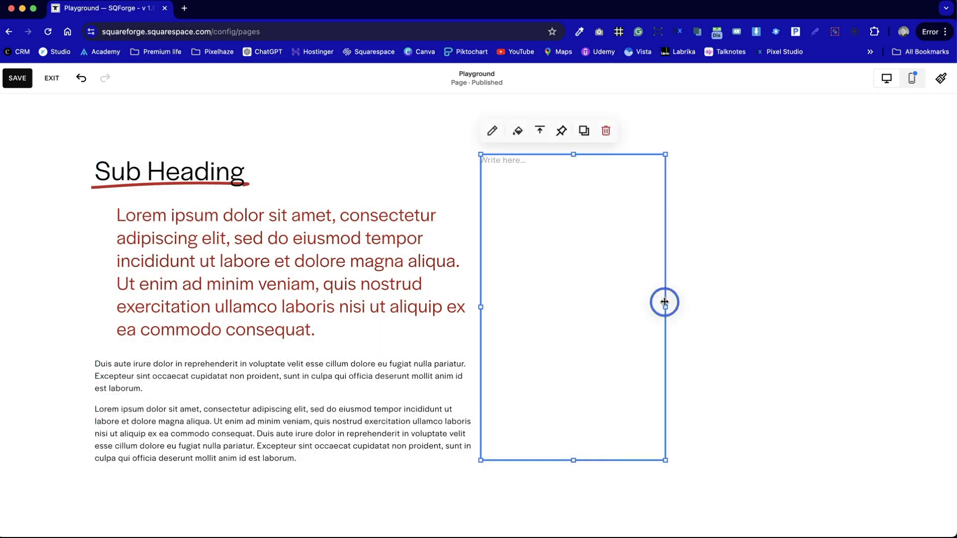
left_click_drag(665, 302, 870, 303)
left_click(513, 162)
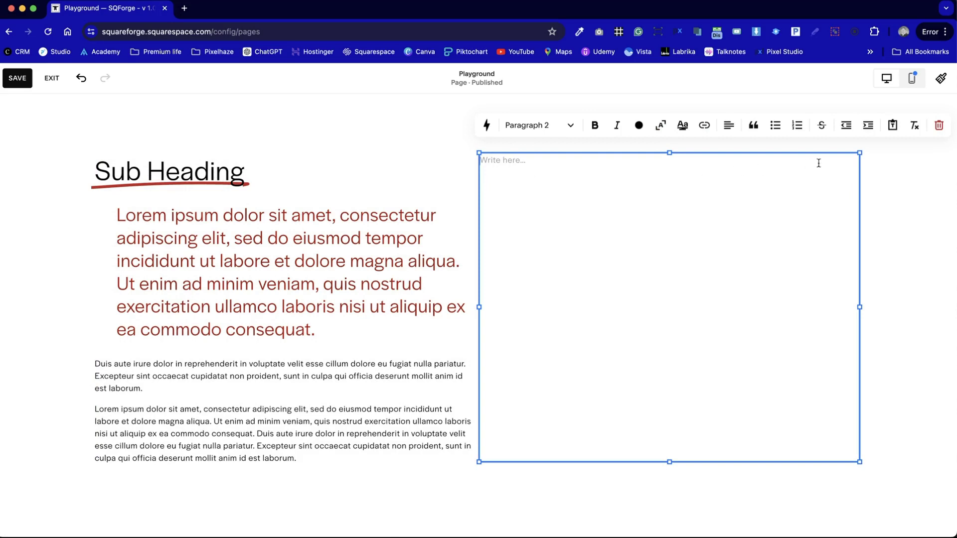
Paste the copied text into it and clear formatting to plain black.
left_click(893, 125)
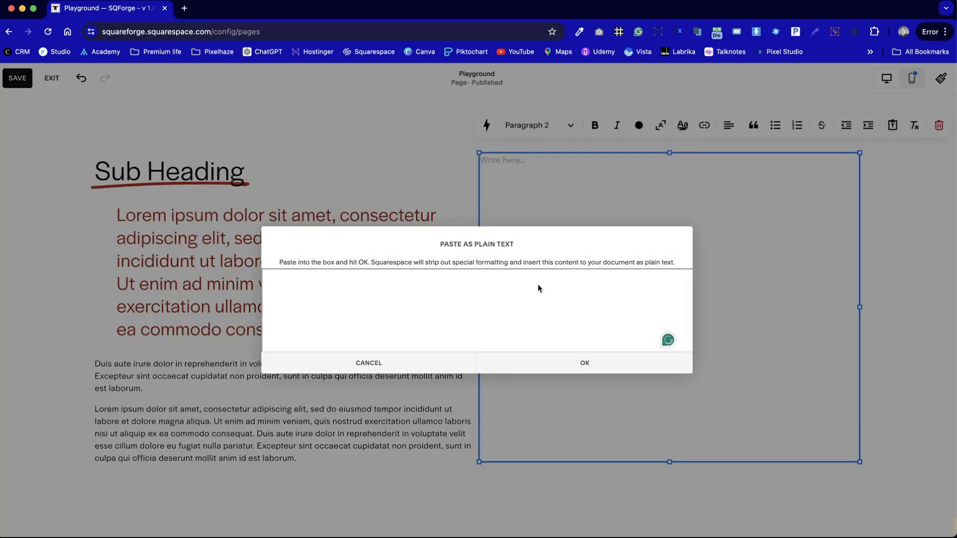
left_click(383, 284)
left_click(893, 172)
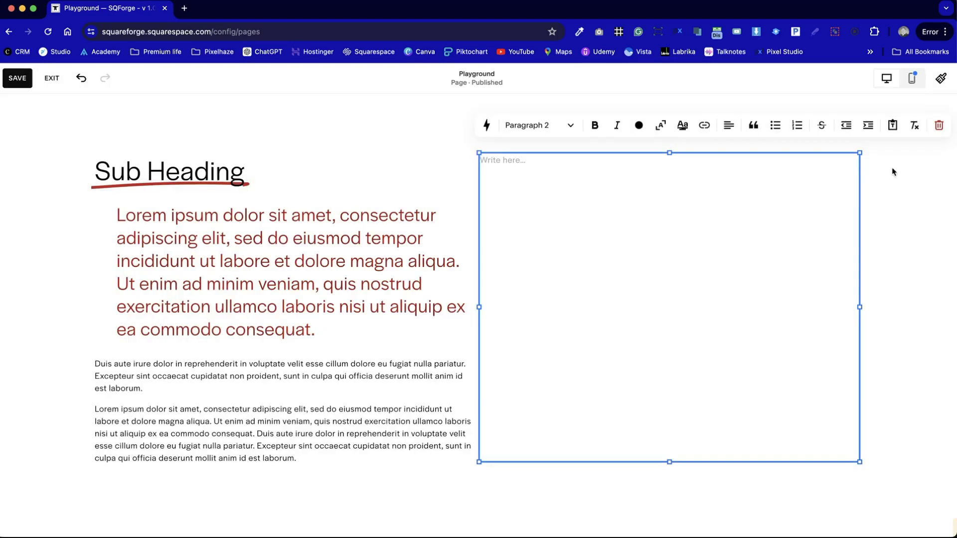
left_click(501, 158)
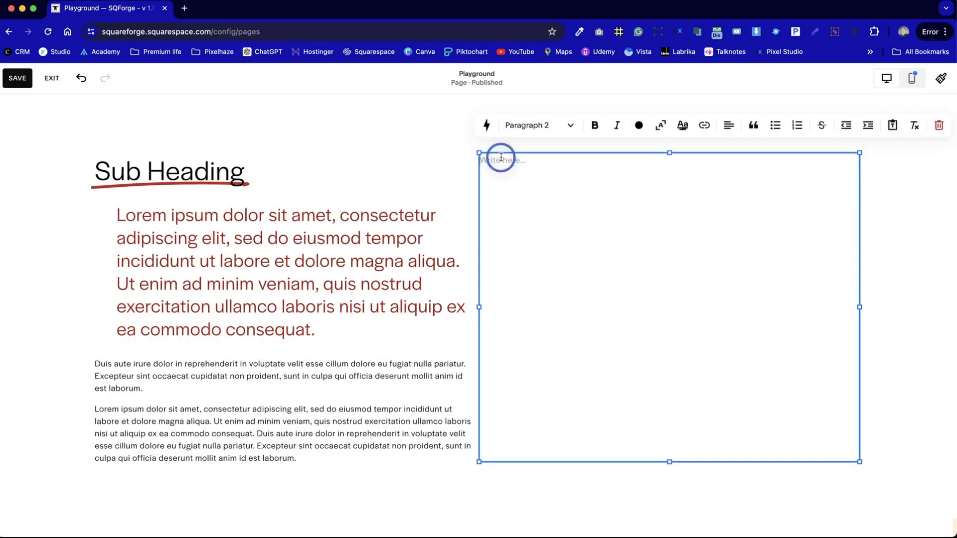
key("super+v")
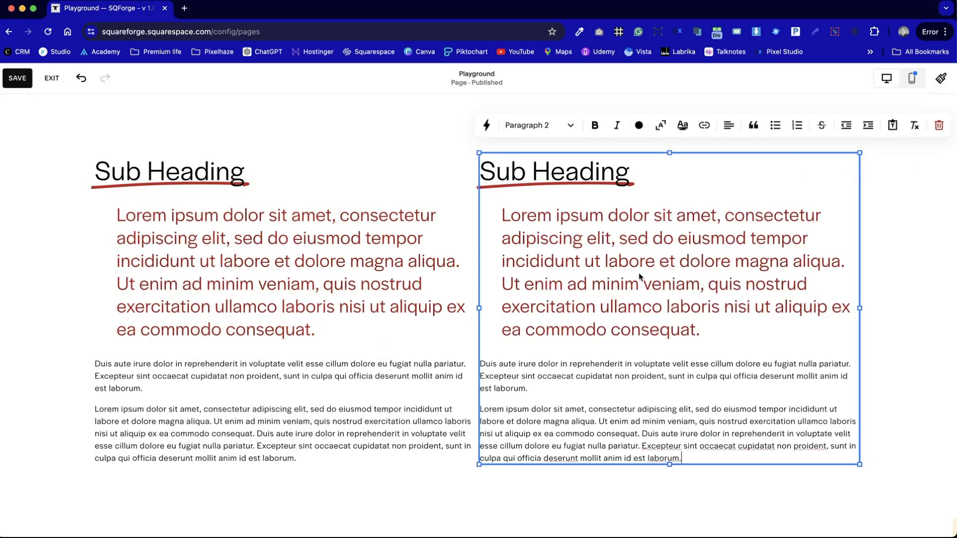
key("super+a")
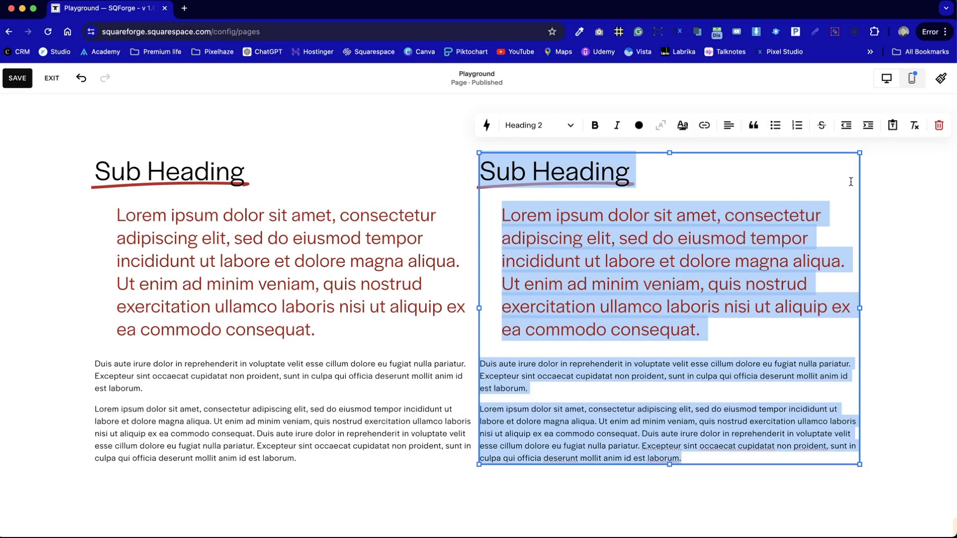
left_click(914, 125)
left_click(560, 278)
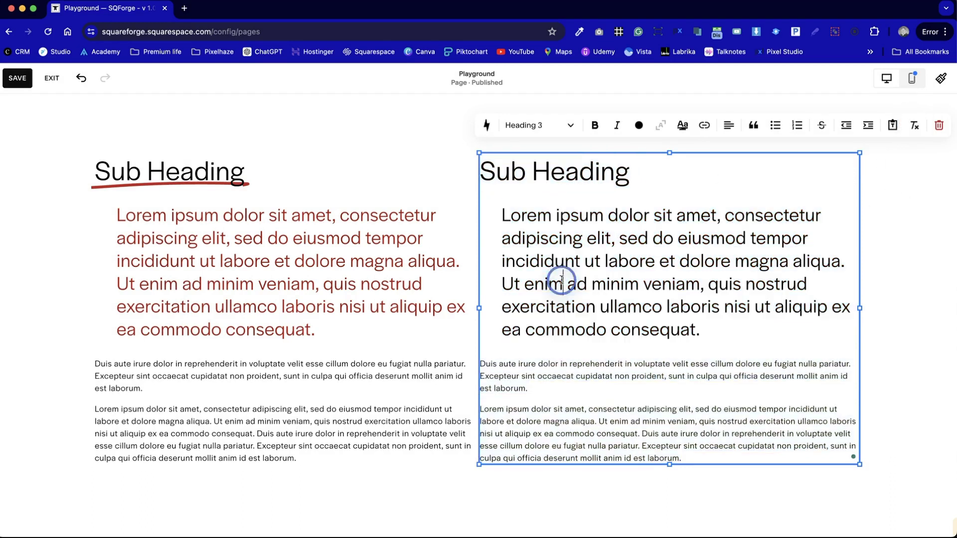
left_click(551, 213)
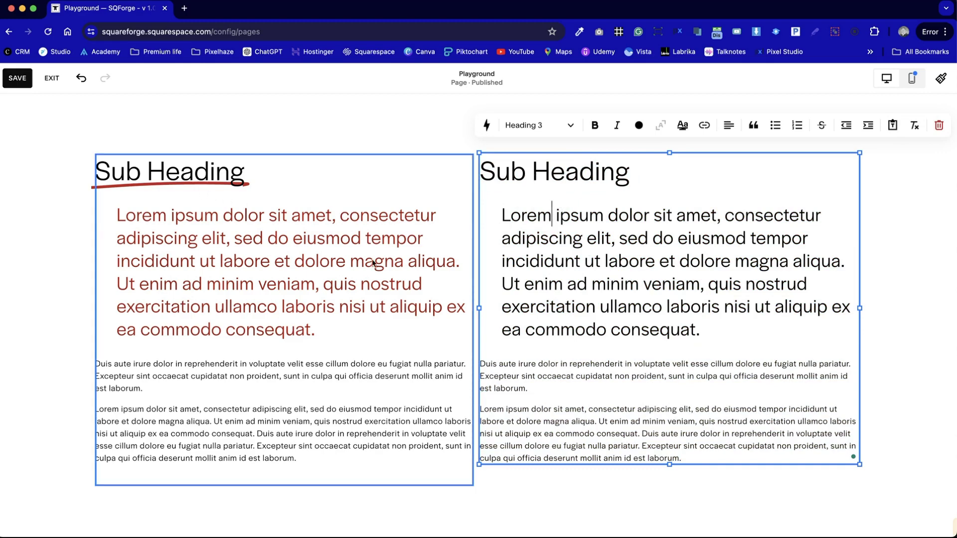
left_click(748, 474)
Narrow the left block to a third width and set a matching-width plain block beside it.
left_click(397, 363)
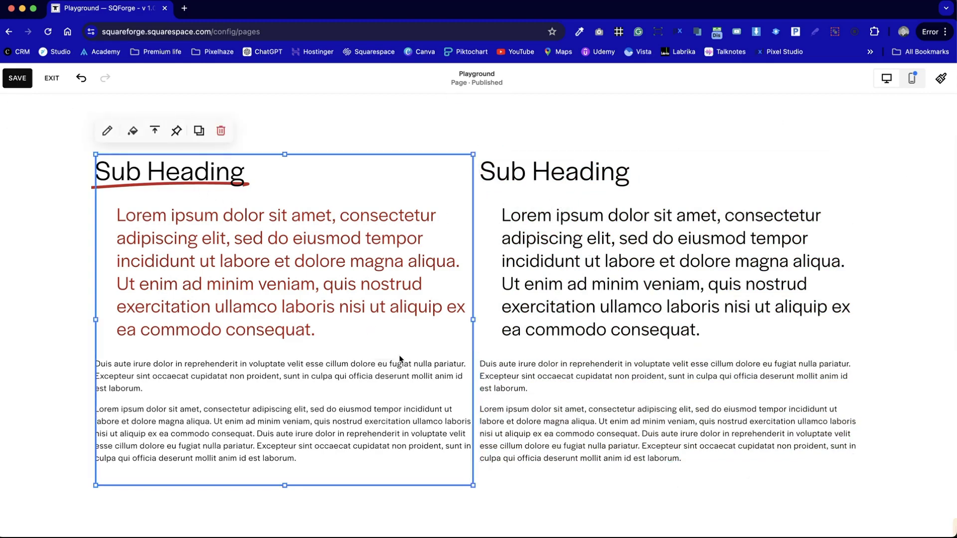
left_click_drag(472, 315, 445, 311)
left_click_drag(581, 278, 553, 326)
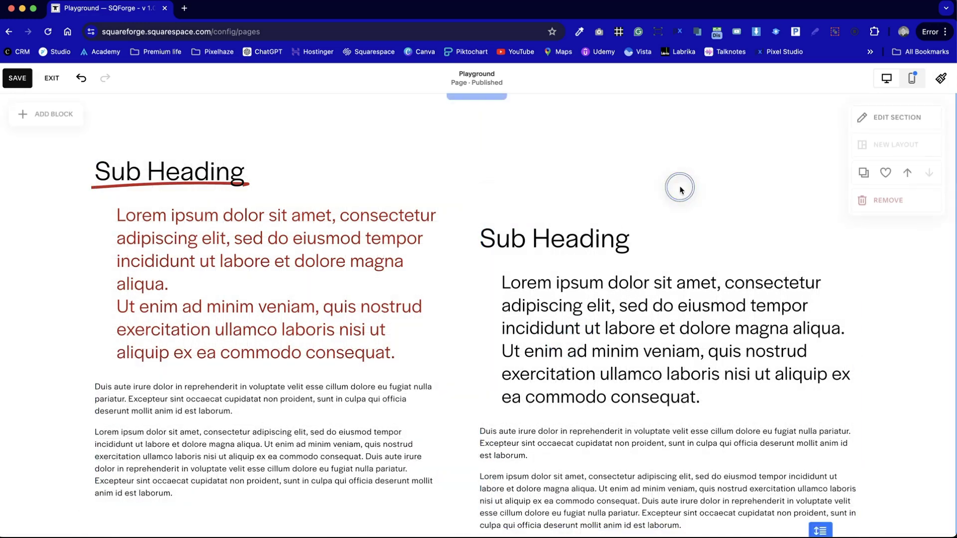
scroll(678, 192, "down", 3)
left_click(355, 289)
scroll(355, 289, "up", 3)
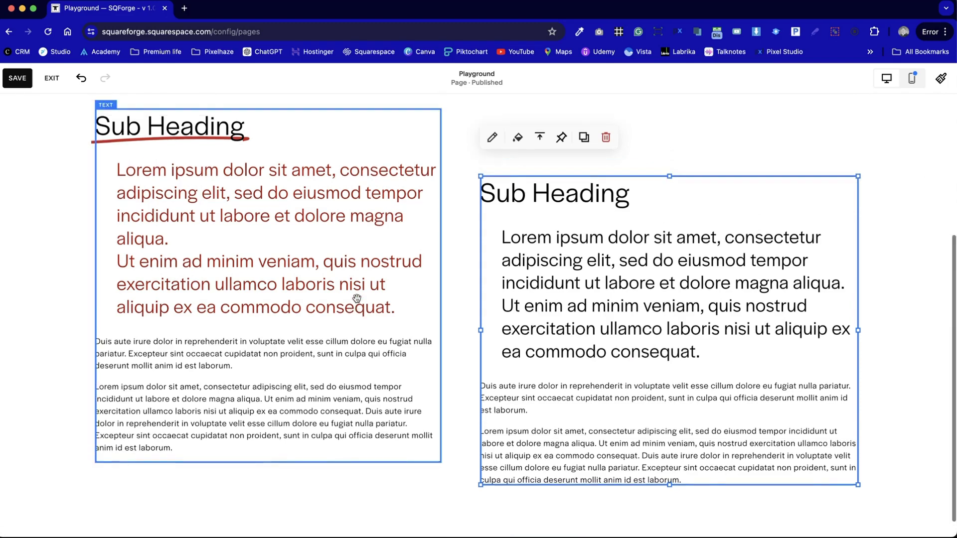
left_click_drag(442, 338, 348, 327)
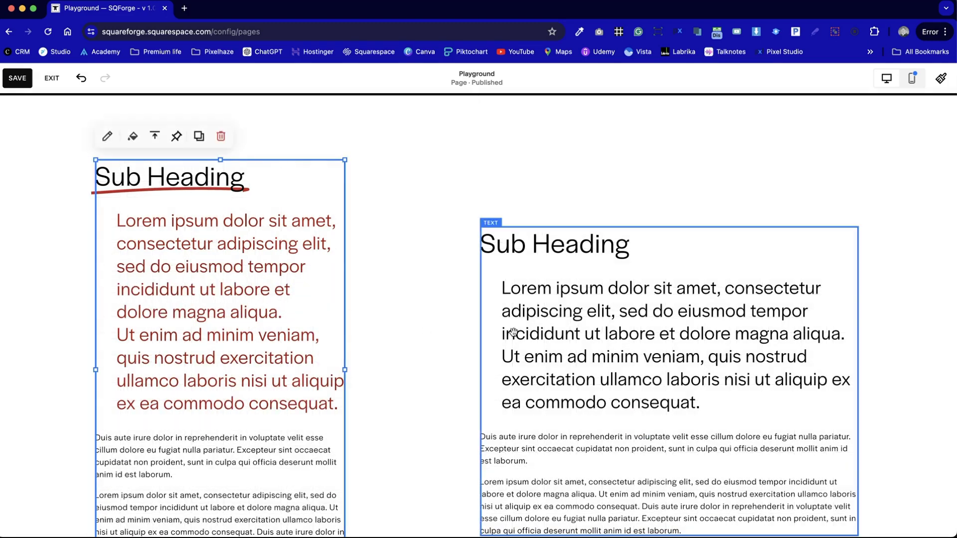
left_click_drag(589, 358, 469, 296)
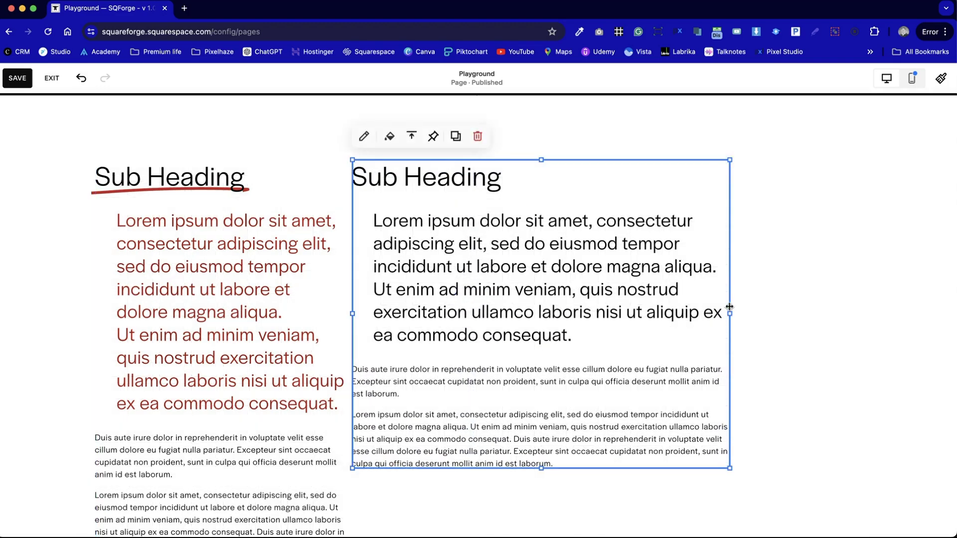
left_click_drag(729, 307, 606, 304)
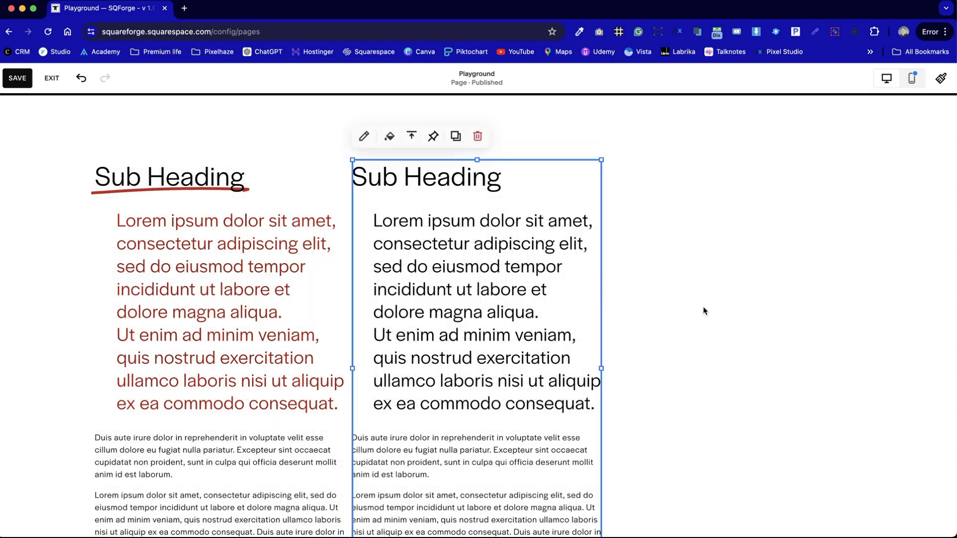
left_click(613, 310)
Duplicate the middle plain block and place the copy as a third column at right.
left_click(584, 308)
left_click(455, 134)
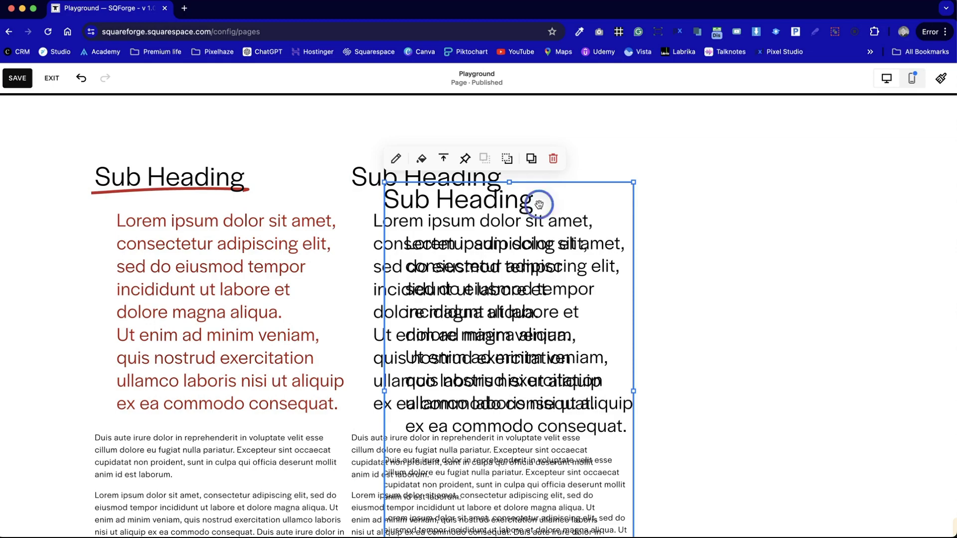
left_click_drag(539, 205, 777, 181)
left_click(848, 128)
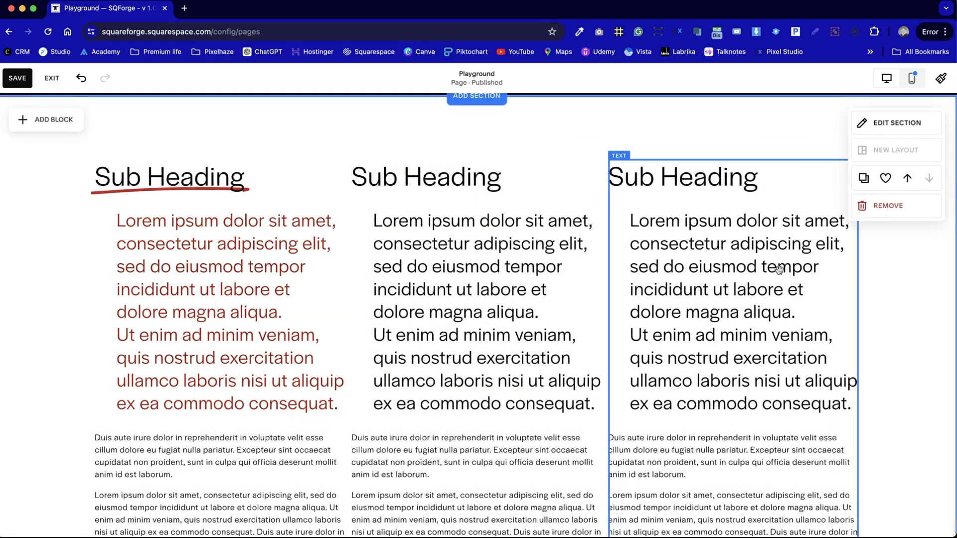
scroll(779, 269, "down", 3)
scroll(779, 269, "up", 6)
scroll(779, 274, "down", 6)
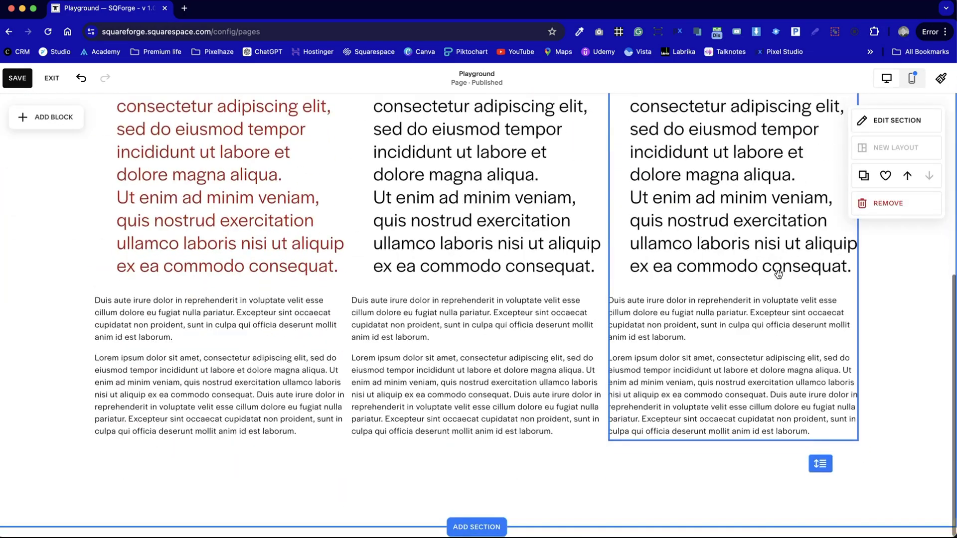
scroll(779, 274, "up", 2)
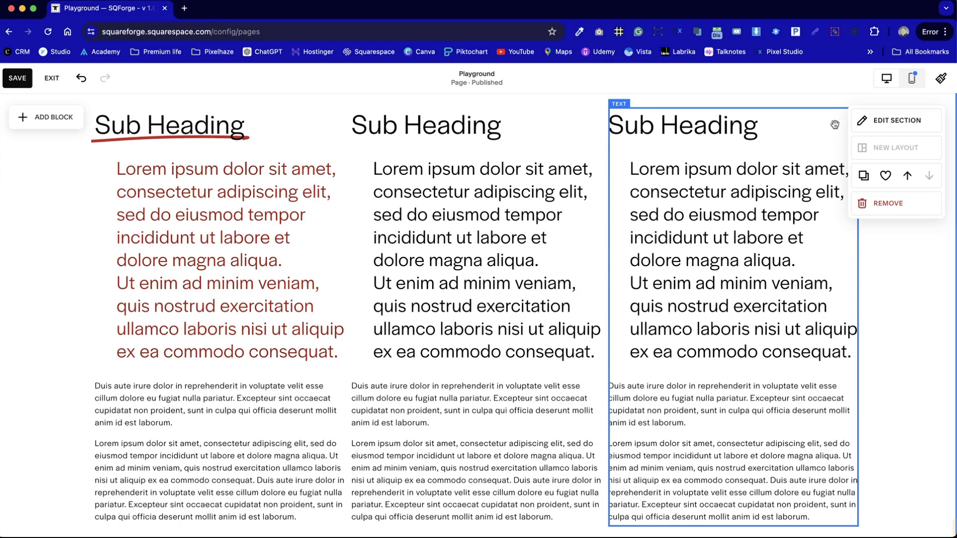
In mobile view, shorten the first text block and pull the Sub Heading block up beneath it.
left_click(912, 78)
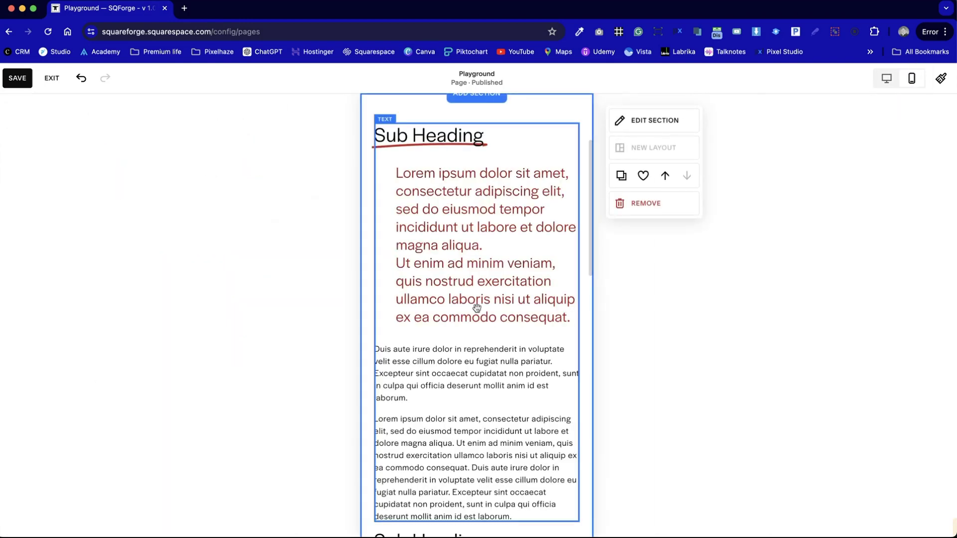
scroll(478, 308, "up", 2)
scroll(483, 309, "down", 7)
scroll(484, 309, "up", 3)
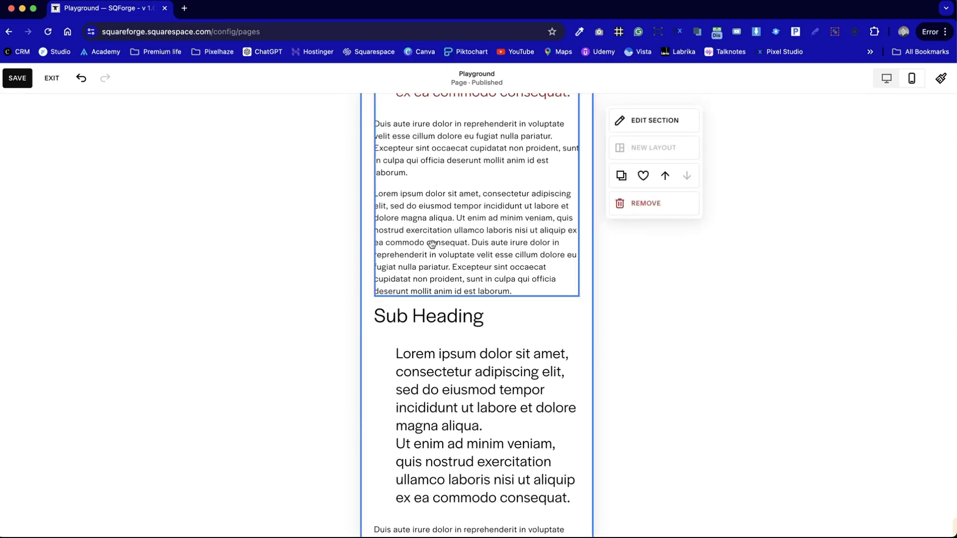
left_click_drag(453, 317, 454, 325)
left_click(508, 339)
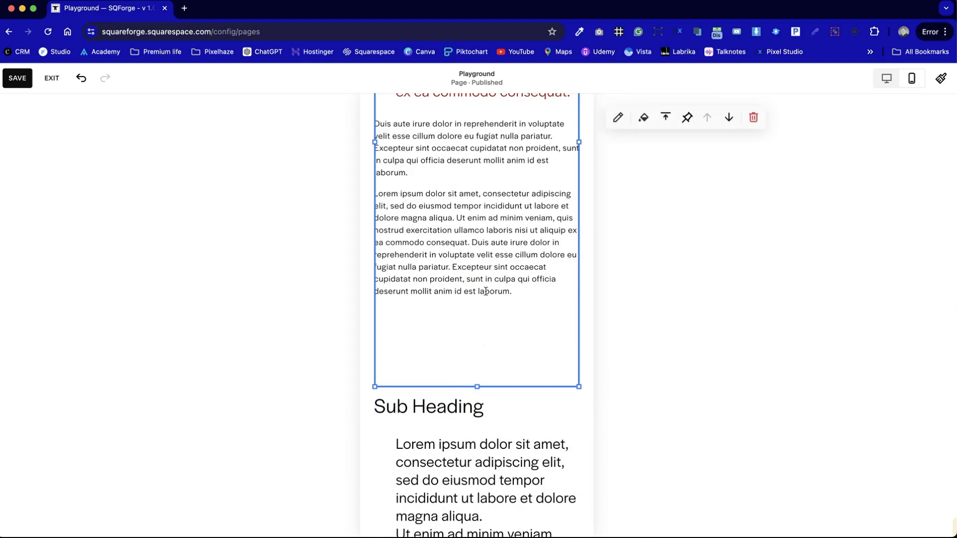
left_click_drag(479, 388, 492, 295)
left_click(481, 349)
left_click_drag(466, 418, 473, 335)
left_click(633, 387)
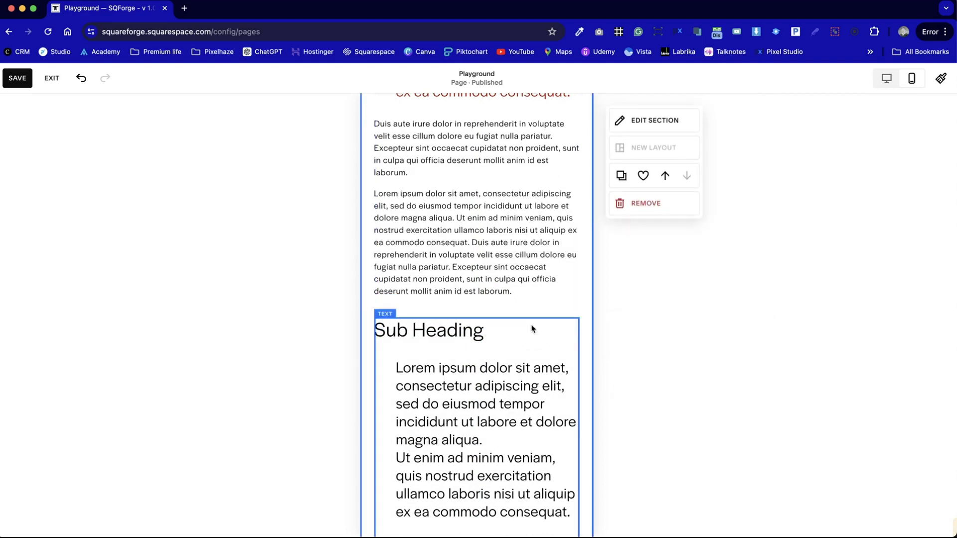
Shorten the upper text block further and move the second Sub Heading block up under it.
left_click(477, 350)
left_click_drag(476, 358, 476, 319)
left_click(479, 391)
left_click_drag(473, 453, 477, 335)
left_click(605, 391)
Check the section's layout grid and Sub Heading block, then return to desktop view.
scroll(534, 400, "down", 7)
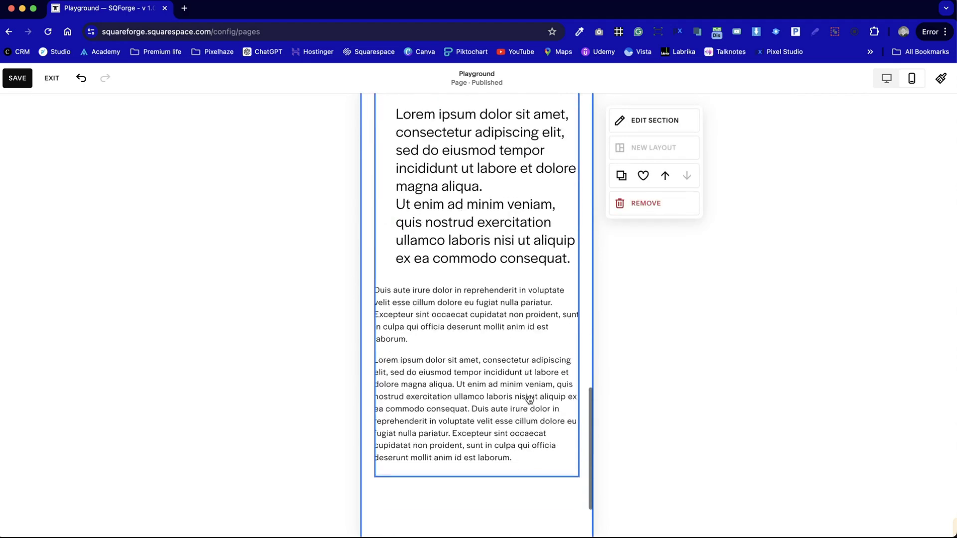
left_click(557, 500)
scroll(558, 500, "up", 2)
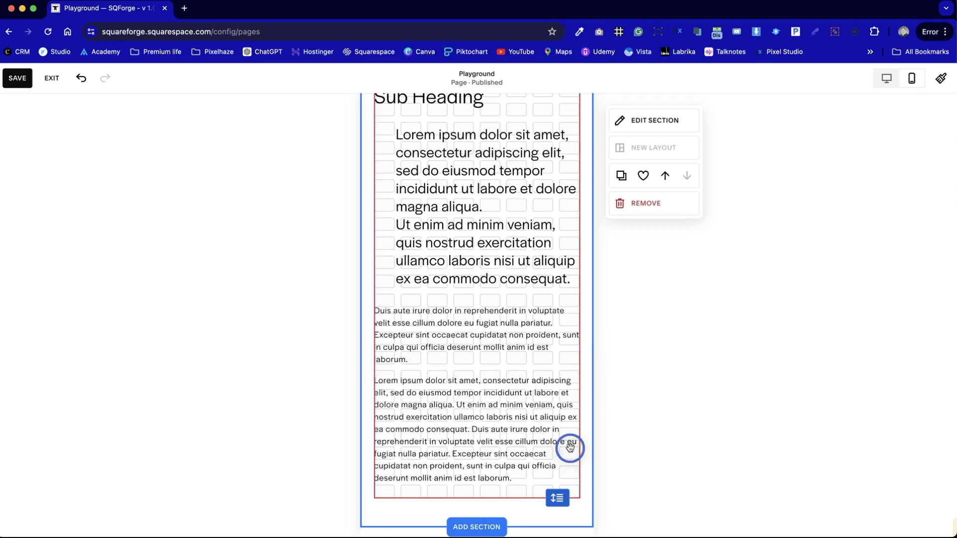
left_click(404, 302)
scroll(400, 306, "up", 2)
scroll(453, 294, "down", 3)
scroll(452, 294, "up", 3)
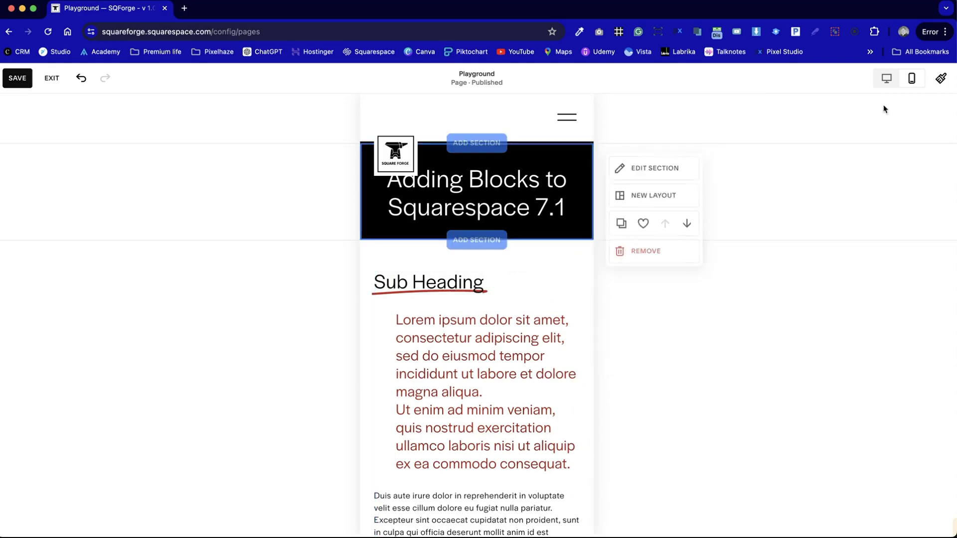
left_click(886, 78)
Scroll the desktop page to review the three text columns below the title banner.
scroll(669, 331, "down", 6)
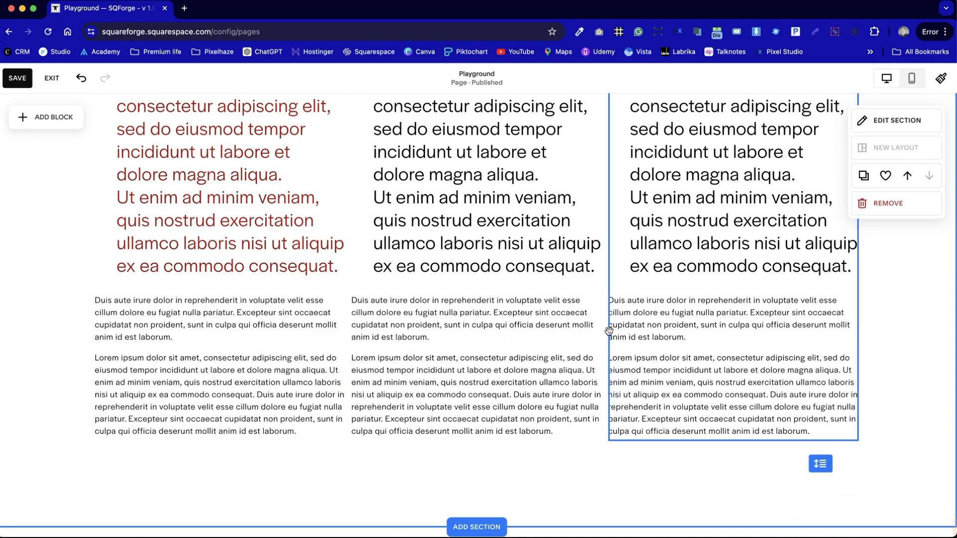
scroll(776, 319, "up", 6)
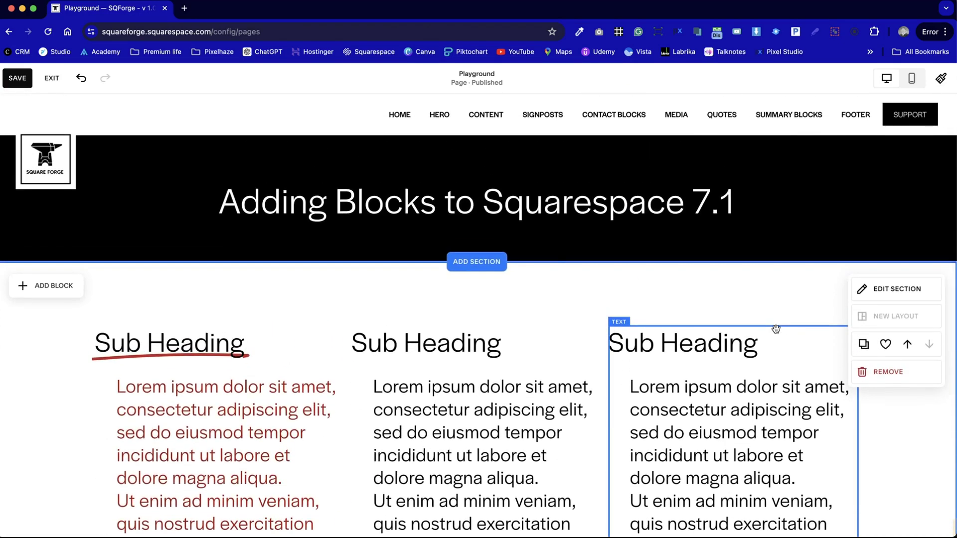